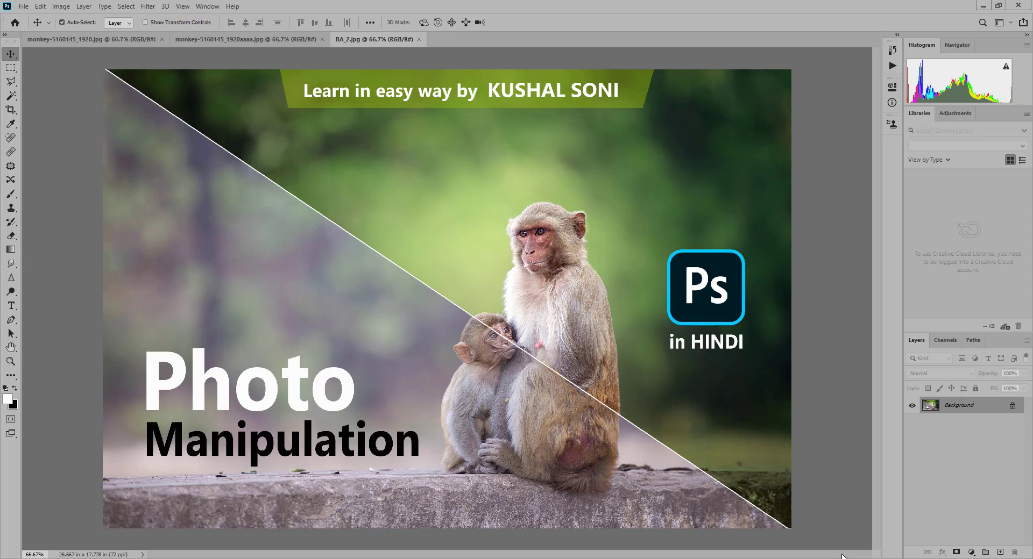
- Close BA_2.jpg, compare the original monkey photo with the edited version, and close the edited monkey-5160145_1920aaaa.jpg
{"action": "left_click", "coordinate": [420, 39]}
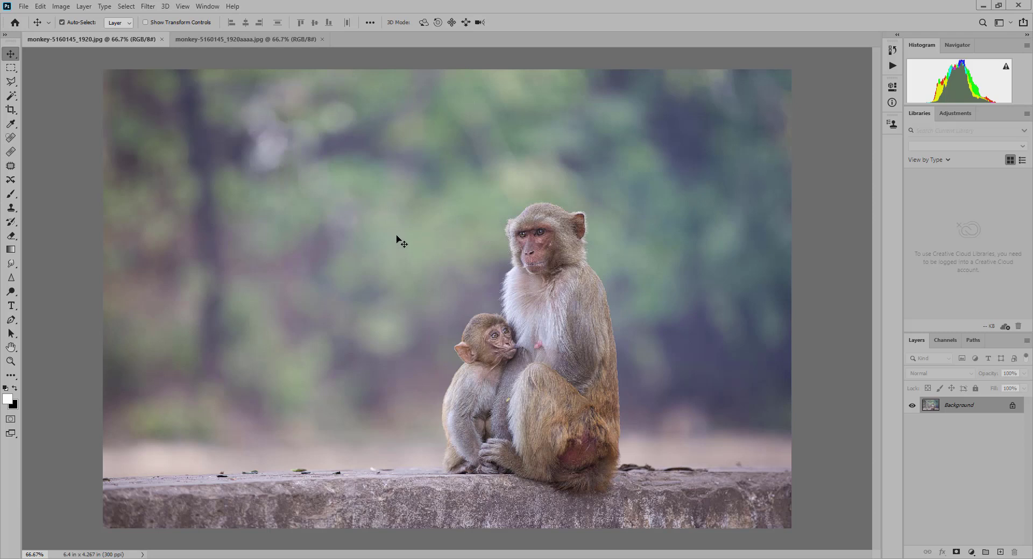
{"action": "key", "text": "ctrl"}
{"action": "key", "text": "ctrl+Tab"}
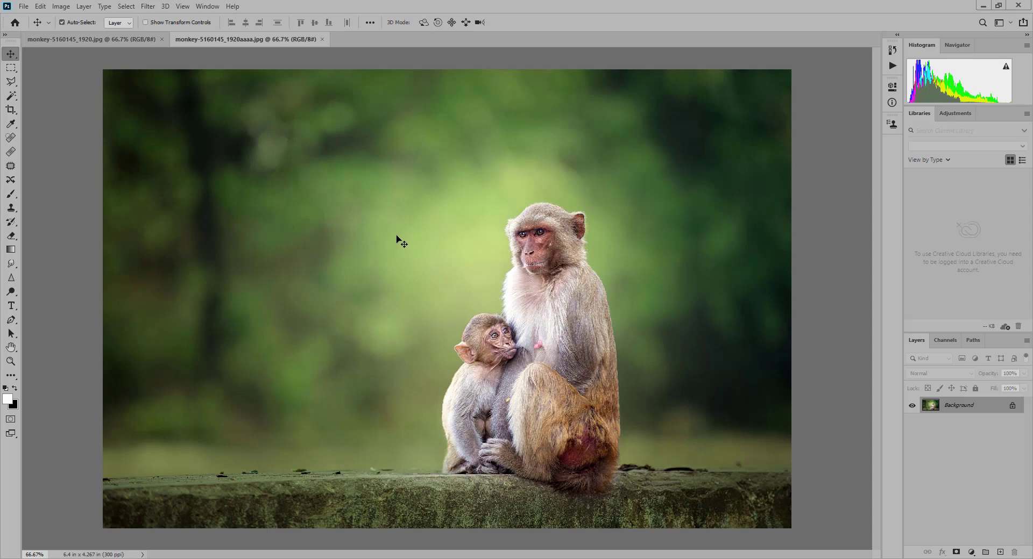
{"action": "key", "text": "ctrl+Tab"}
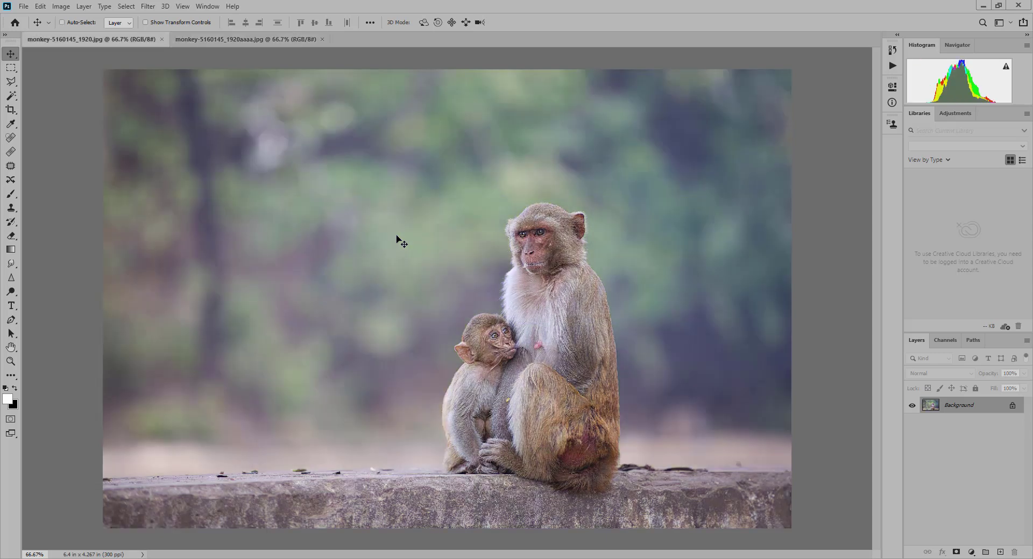
{"action": "key", "text": "ctrl+Tab"}
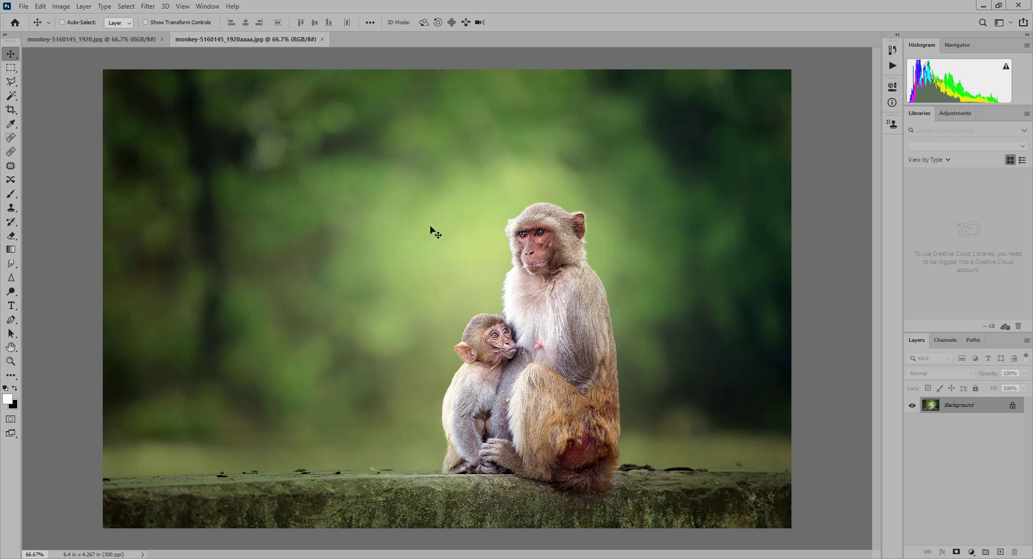
{"action": "key", "text": "ctrl+w"}
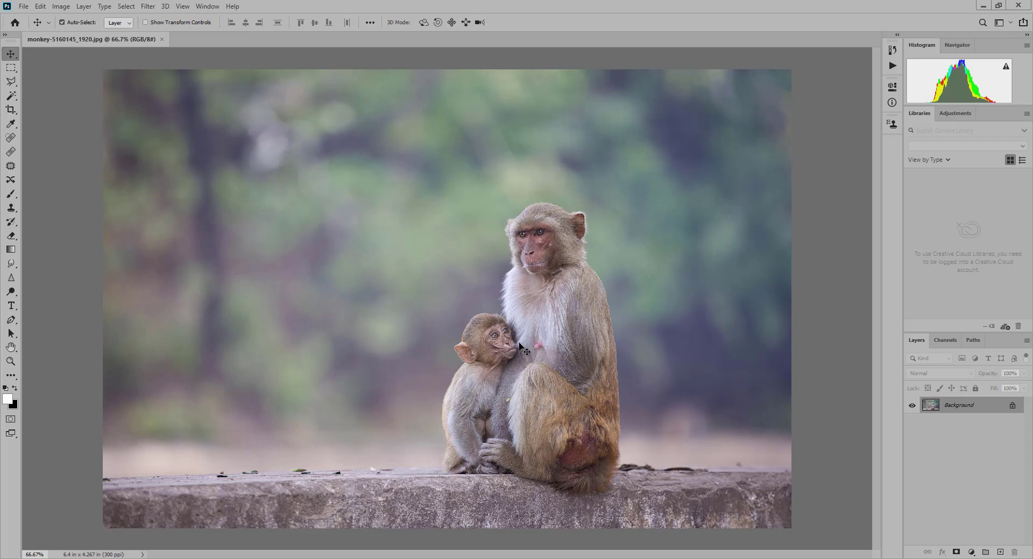
- Select the monkeys and wall with Focus Area, adding the wall's upper edge on both sides of the monkeys
{"action": "left_click", "coordinate": [148, 6]}
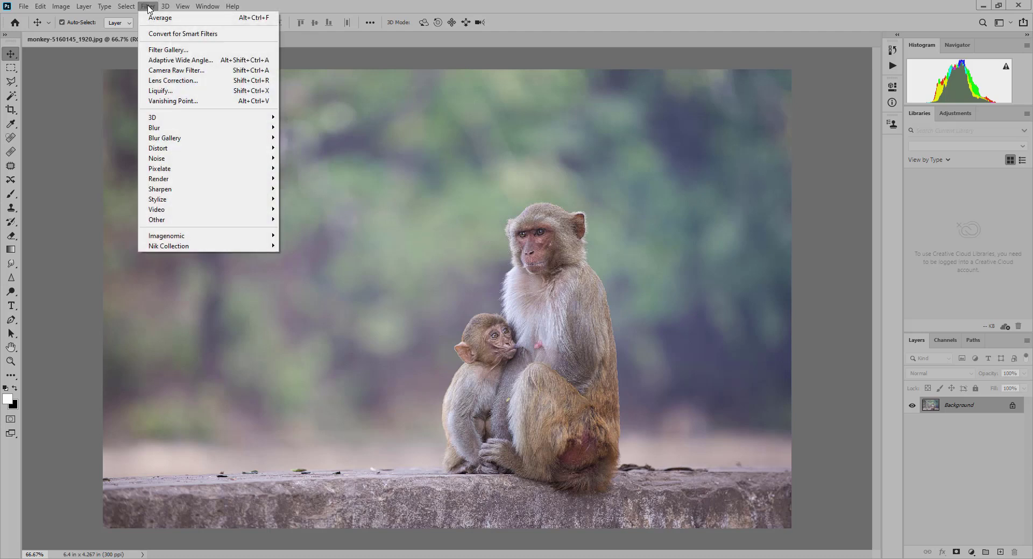
{"action": "mouse_move", "coordinate": [130, 6]}
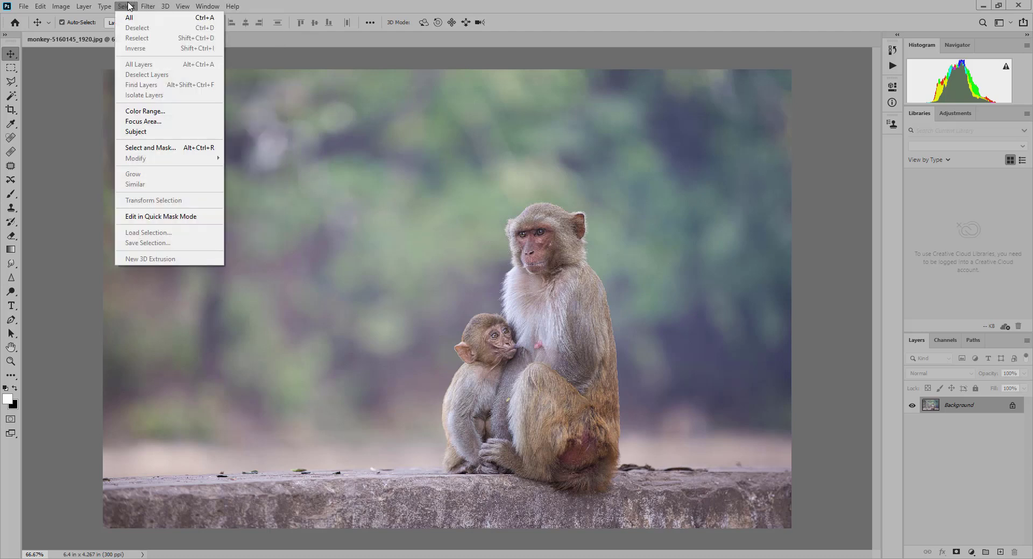
{"action": "left_click", "coordinate": [156, 123]}
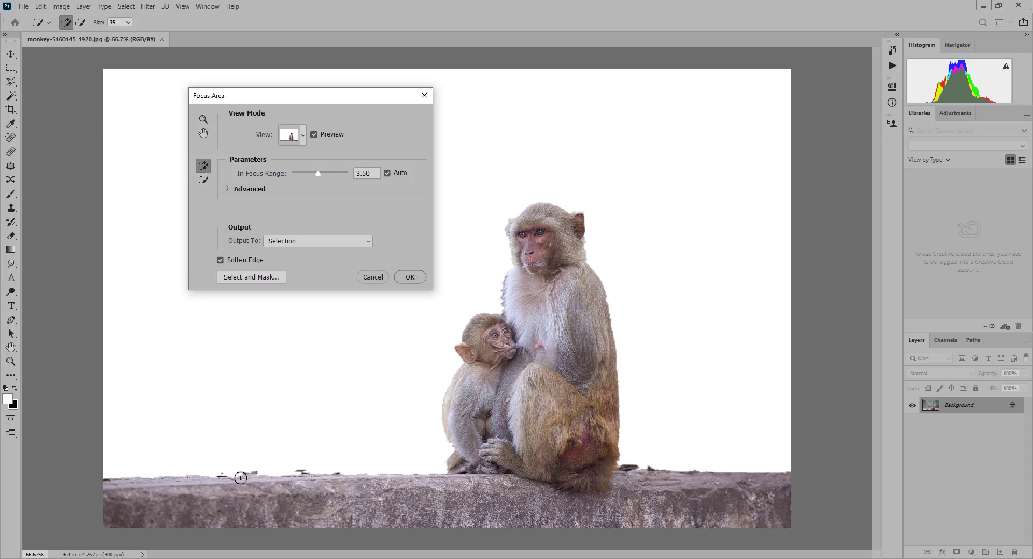
{"action": "left_click_drag", "start_coordinate": [105, 482], "coordinate": [323, 480]}
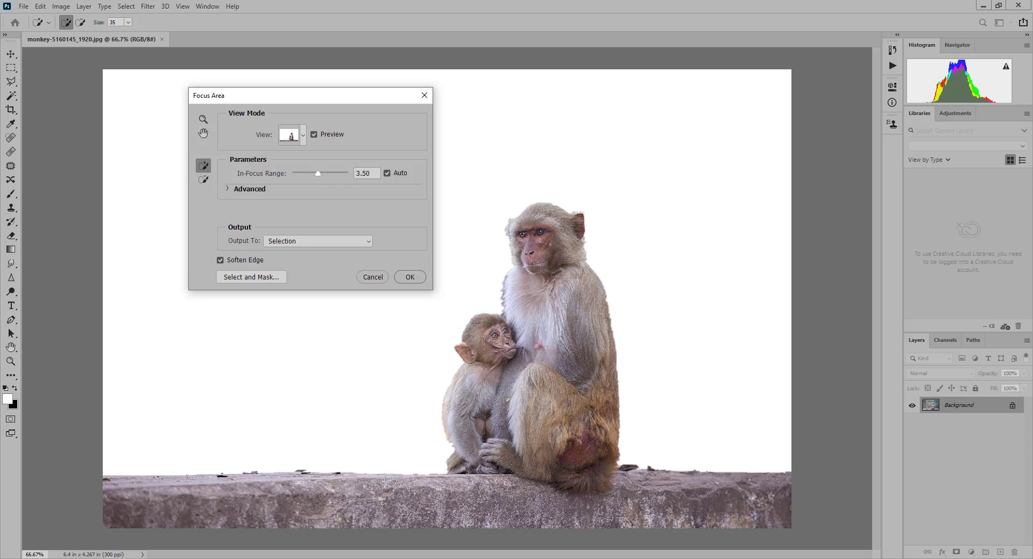
{"action": "left_click_drag", "start_coordinate": [434, 478], "coordinate": [443, 473]}
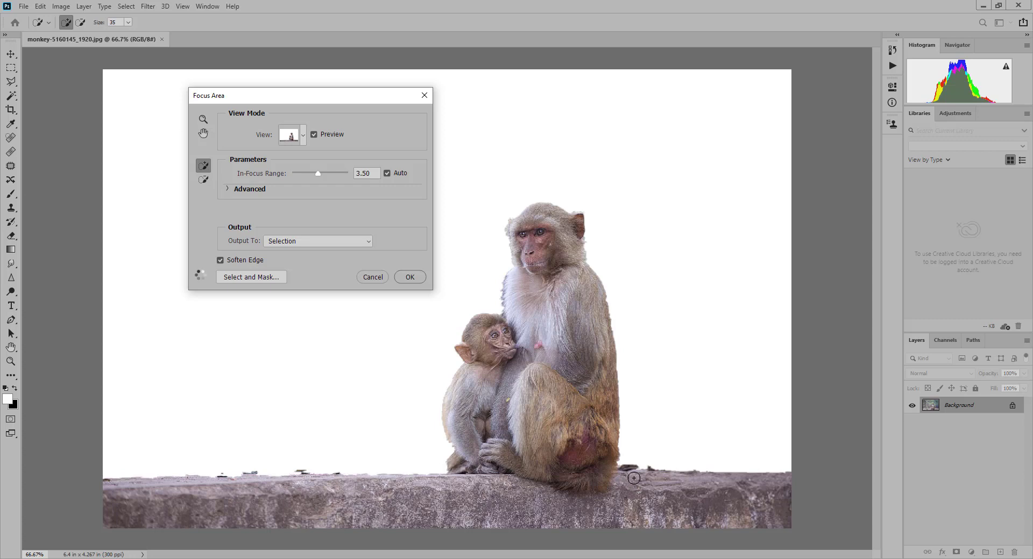
{"action": "mouse_move", "coordinate": [635, 478]}
{"action": "left_mouse_down"}
{"action": "mouse_move", "coordinate": [828, 472]}
{"action": "mouse_move", "coordinate": [803, 476]}
{"action": "left_mouse_up"}
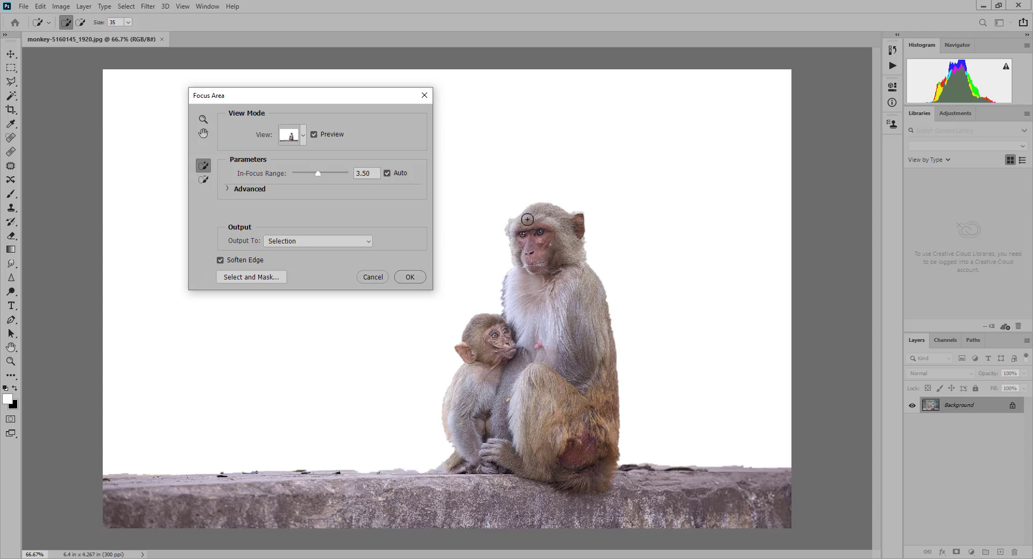
- Take the focus selection into Select and Mask and preview it in the Black & White view
{"action": "left_click", "coordinate": [269, 278]}
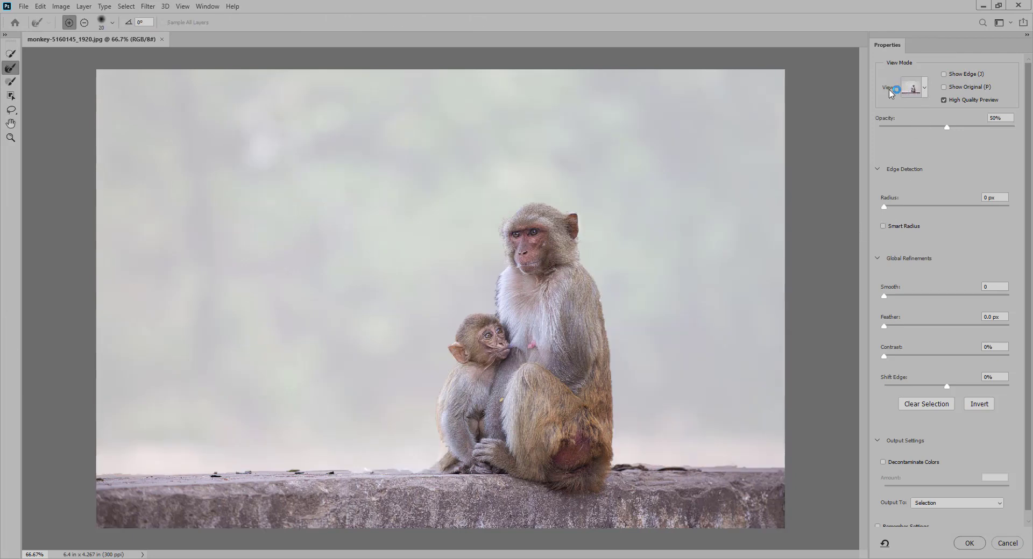
{"action": "left_click", "coordinate": [926, 90]}
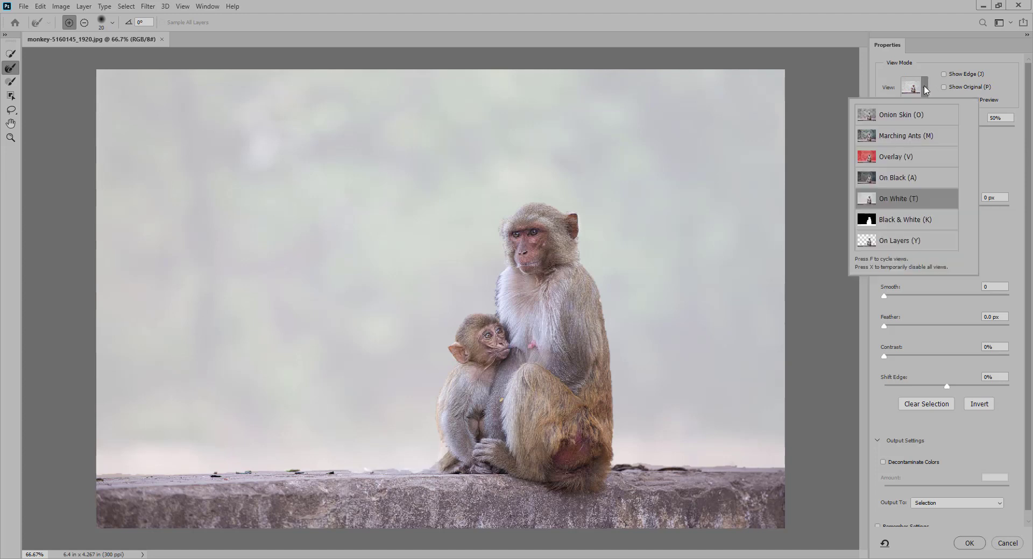
{"action": "left_click", "coordinate": [895, 221]}
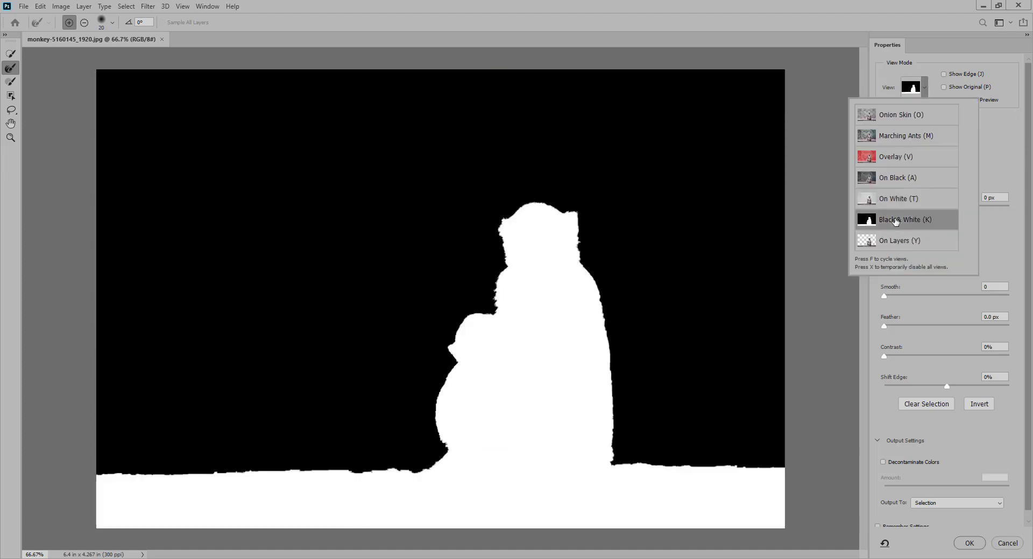
{"action": "left_click", "coordinate": [895, 220]}
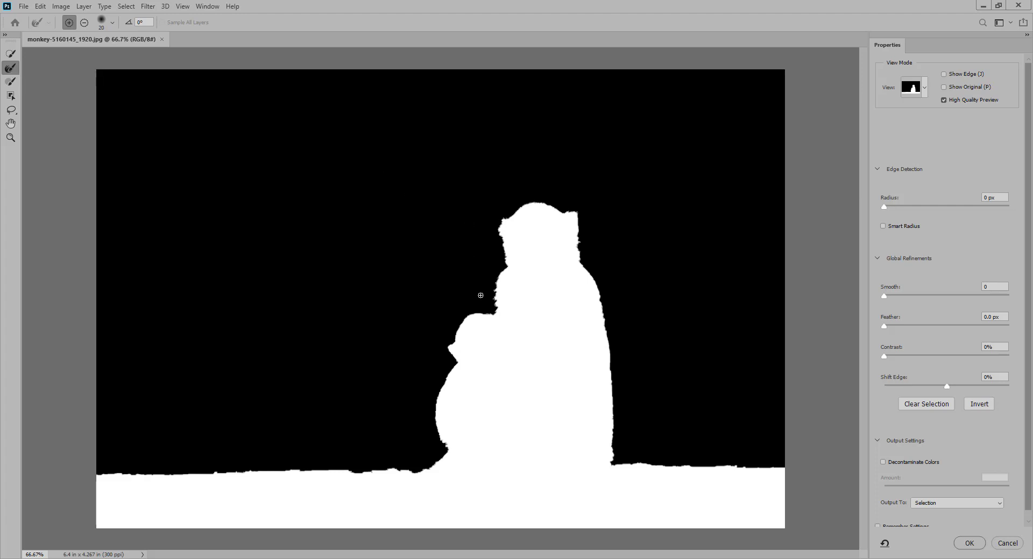
- Refine the fur outline around both monkeys using the Refine Edge Brush at size 25
{"action": "key", "text": "bracketright"}
{"action": "key", "text": "ctrl+plus"}
{"action": "left_click_drag", "start_coordinate": [535, 394], "coordinate": [456, 270]}
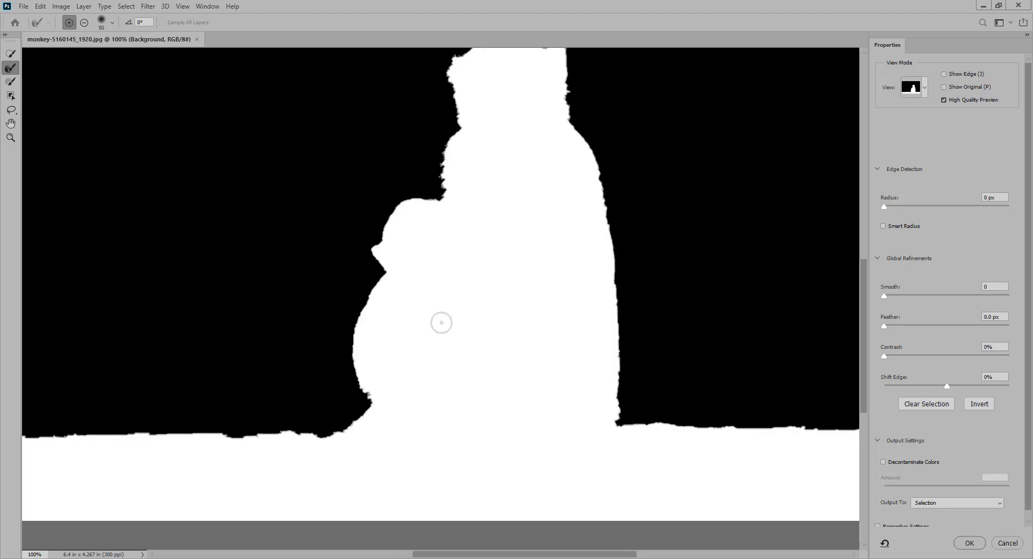
{"action": "left_click_drag", "start_coordinate": [424, 335], "coordinate": [418, 353]}
{"action": "key", "text": "bracketleft"}
{"action": "key", "text": "bracketleft"}
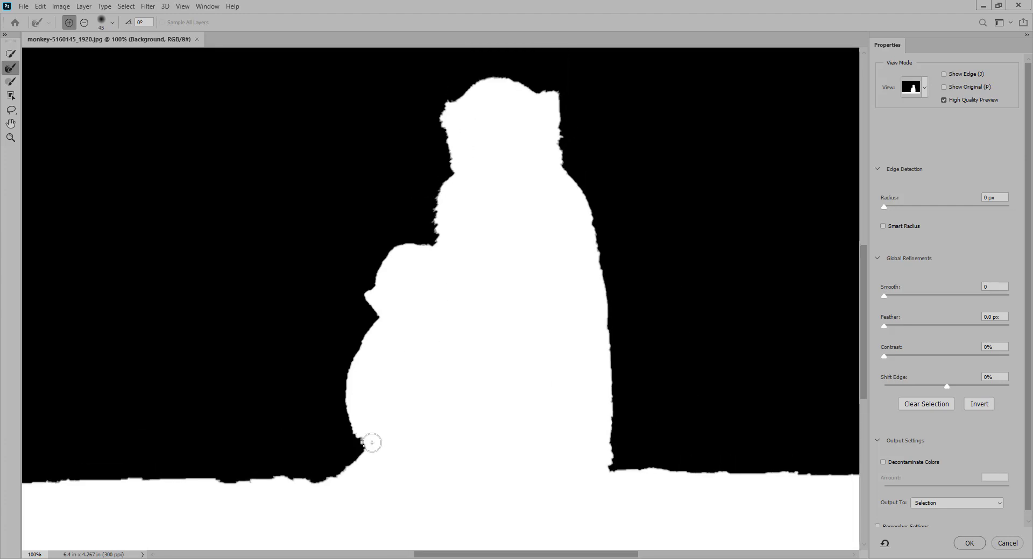
{"action": "key", "text": "bracketleft"}
{"action": "mouse_move", "coordinate": [360, 440]}
{"action": "left_mouse_down"}
{"action": "mouse_move", "coordinate": [347, 376]}
{"action": "mouse_move", "coordinate": [378, 321]}
{"action": "mouse_move", "coordinate": [362, 298]}
{"action": "mouse_move", "coordinate": [390, 249]}
{"action": "mouse_move", "coordinate": [441, 236]}
{"action": "mouse_move", "coordinate": [435, 201]}
{"action": "mouse_move", "coordinate": [453, 167]}
{"action": "mouse_move", "coordinate": [440, 110]}
{"action": "mouse_move", "coordinate": [490, 76]}
{"action": "mouse_move", "coordinate": [559, 98]}
{"action": "mouse_move", "coordinate": [561, 162]}
{"action": "mouse_move", "coordinate": [587, 203]}
{"action": "mouse_move", "coordinate": [610, 316]}
{"action": "left_mouse_up"}
{"action": "mouse_move", "coordinate": [614, 351]}
{"action": "left_mouse_down"}
{"action": "mouse_move", "coordinate": [610, 459]}
{"action": "mouse_move", "coordinate": [598, 257]}
{"action": "left_mouse_up"}
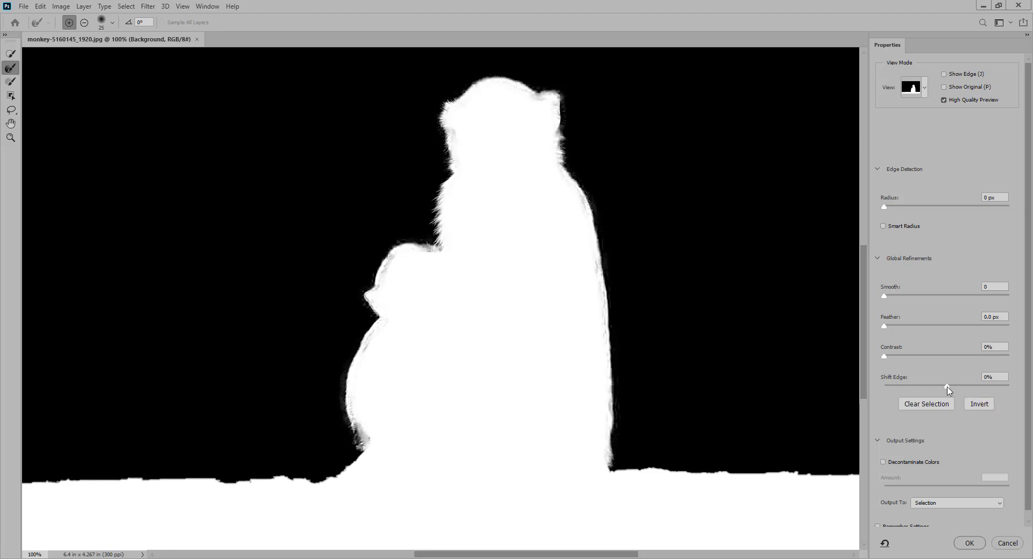
- Shift the selection edge by +5% and turn the refined selection into a layer mask on the photo
{"action": "left_click_drag", "start_coordinate": [948, 390], "coordinate": [950, 390]}
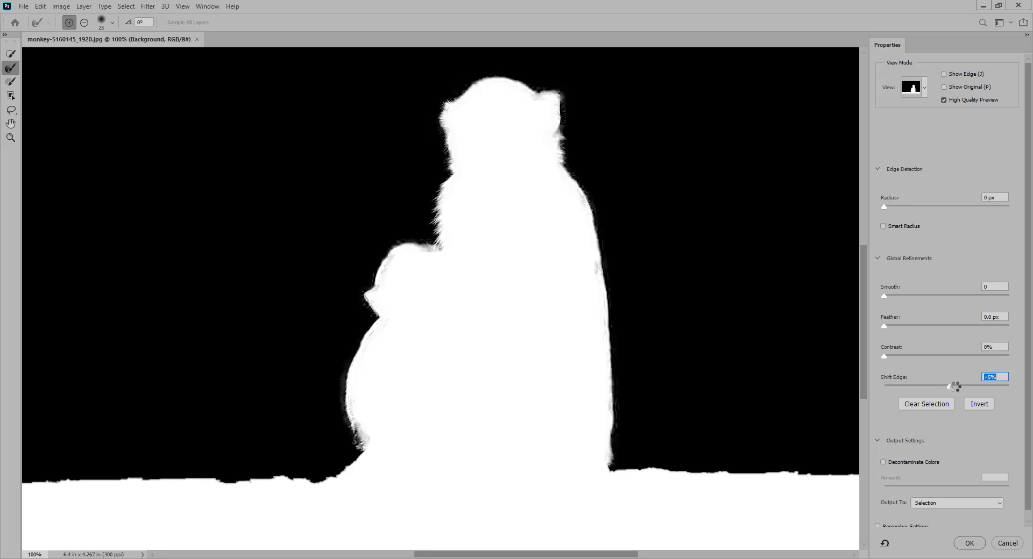
{"action": "left_click", "coordinate": [969, 544]}
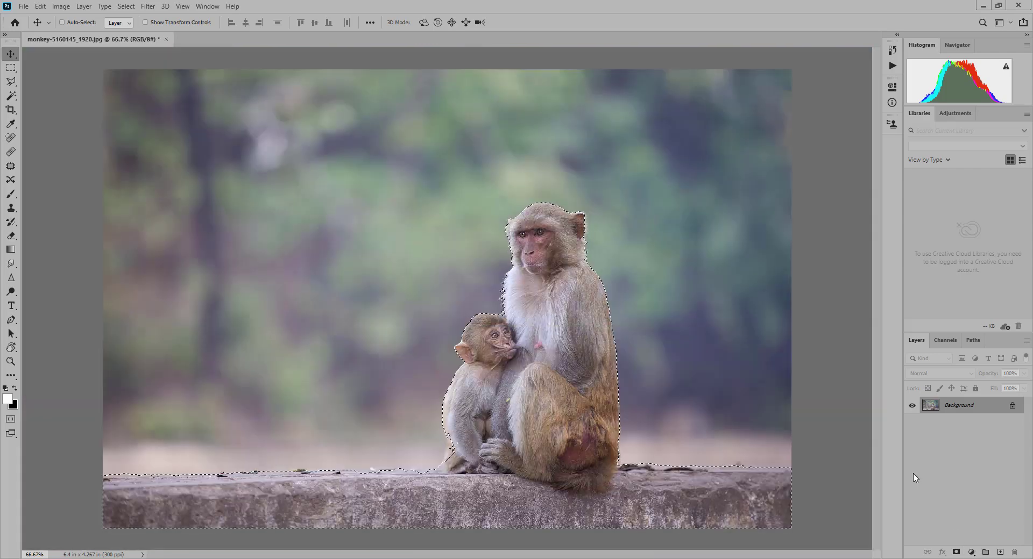
{"action": "key", "text": "ctrl+minus"}
{"action": "left_click", "coordinate": [956, 553]}
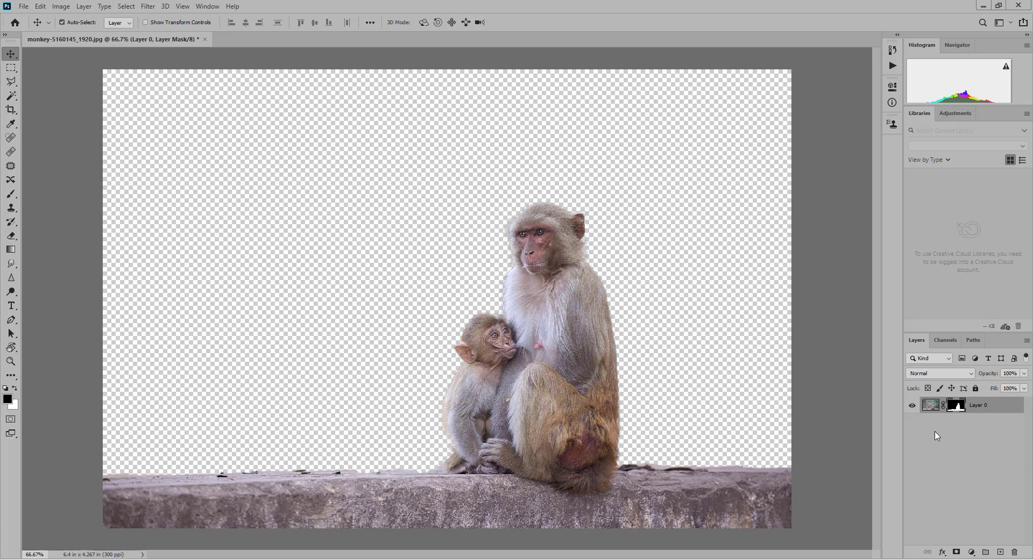
- Duplicate the masked photo layer and delete the mask from the original Layer 0 without applying it
{"action": "key", "text": "ctrl"}
{"action": "key", "text": "ctrl+j"}
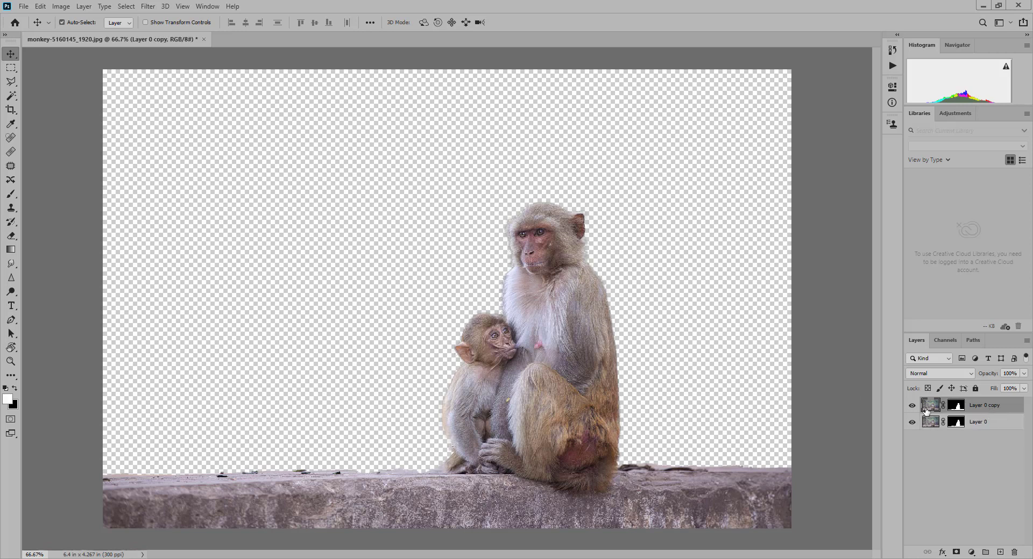
{"action": "left_click", "coordinate": [957, 427], "text": "shift"}
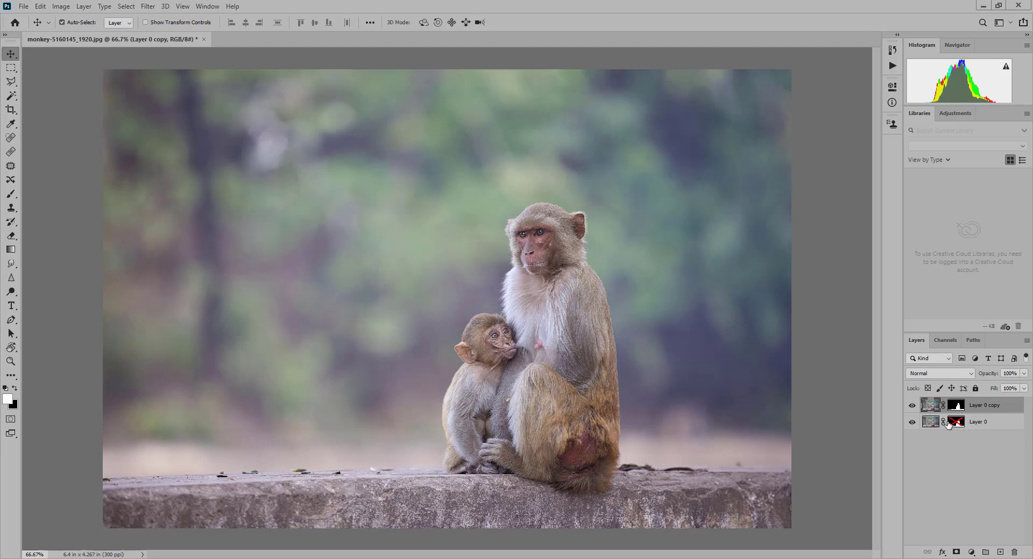
{"action": "left_click_drag", "start_coordinate": [957, 425], "coordinate": [1014, 552]}
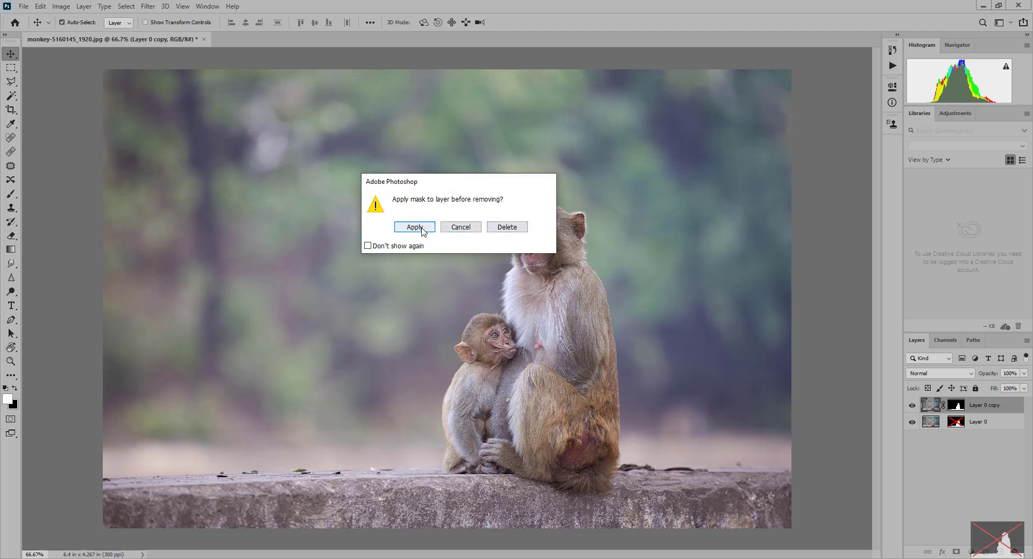
{"action": "left_click", "coordinate": [518, 228]}
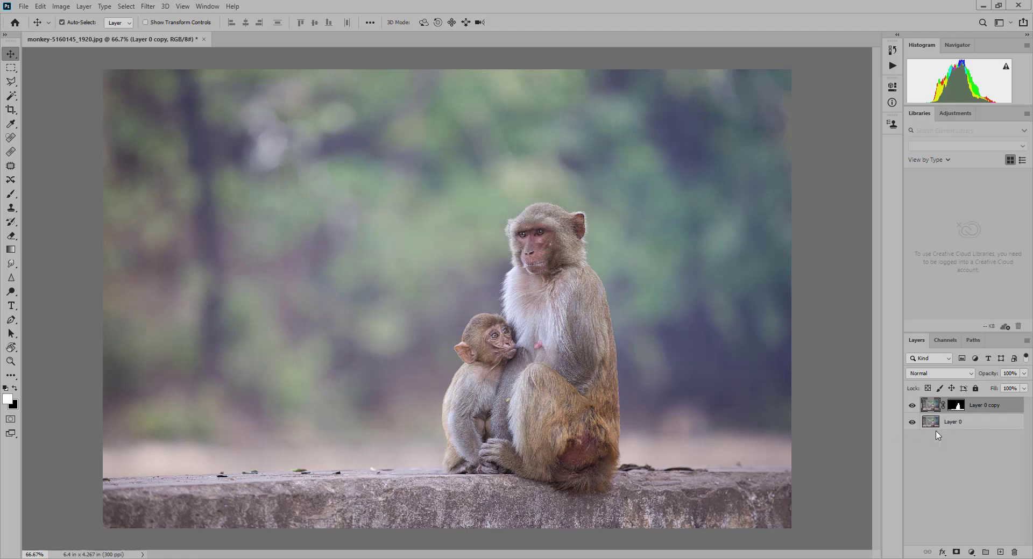
{"action": "left_click", "coordinate": [967, 423]}
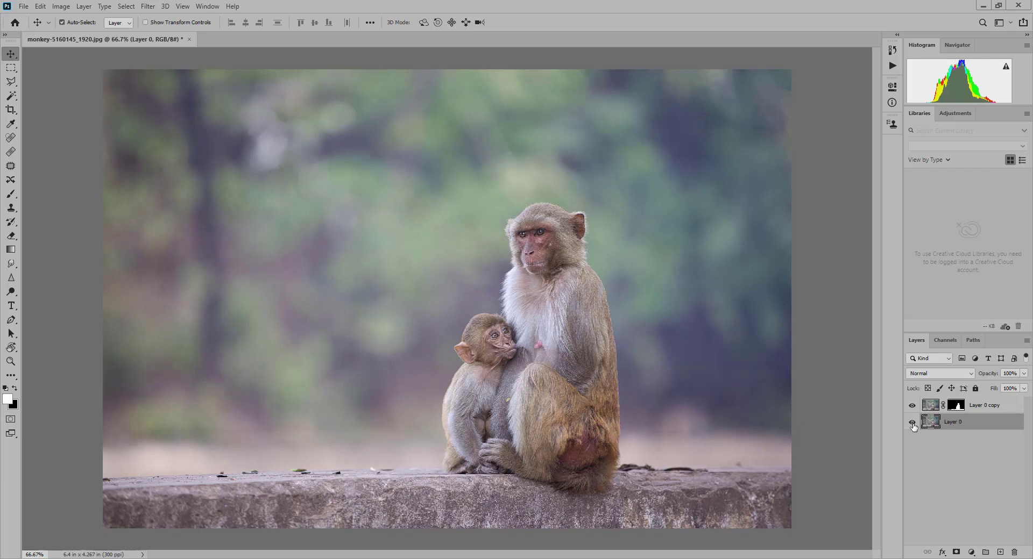
{"action": "left_click", "coordinate": [912, 423]}
{"action": "left_click", "coordinate": [912, 423]}
- Add a Solid Color fill layer in muted green 788e55 above Layer 0 copy
{"action": "left_click", "coordinate": [983, 409]}
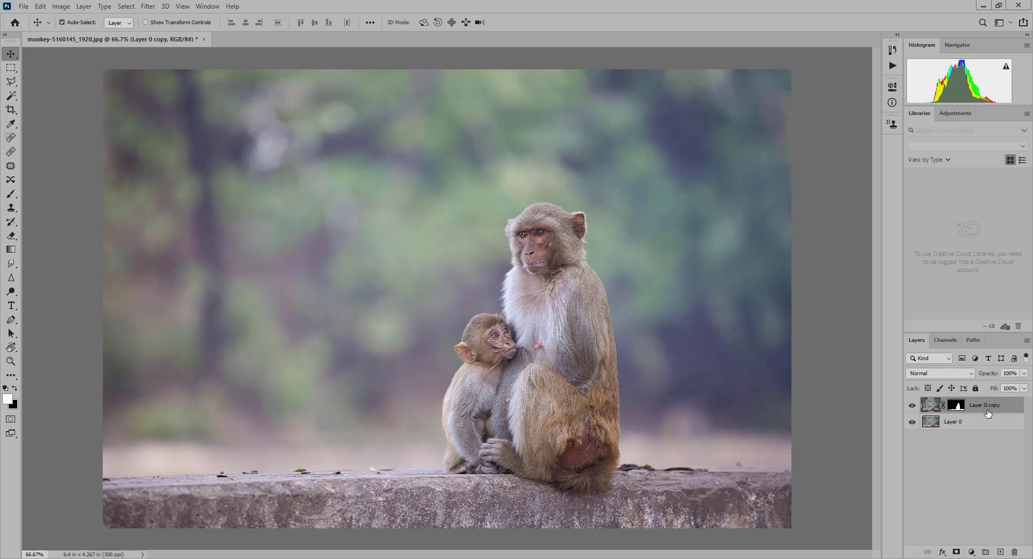
{"action": "left_click", "coordinate": [971, 553]}
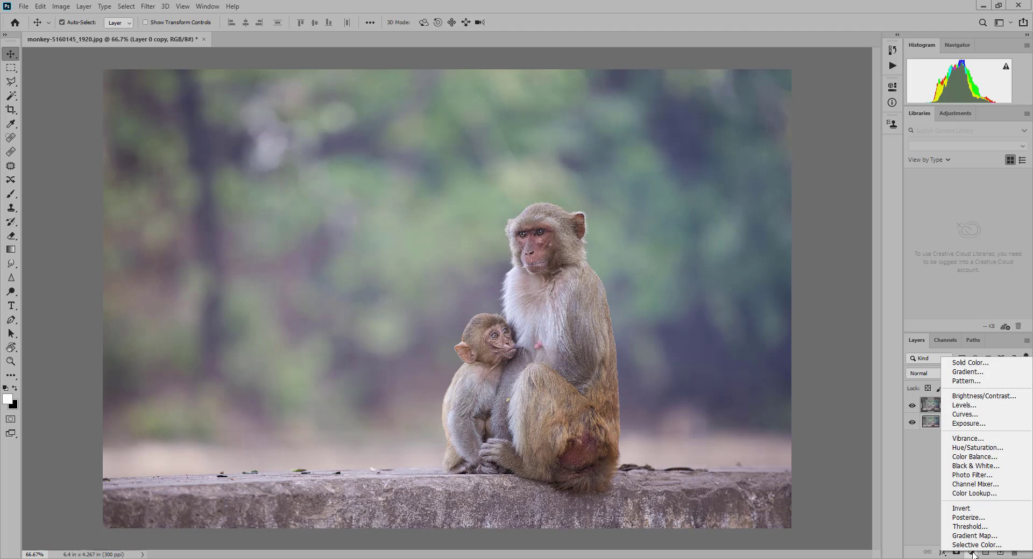
{"action": "left_click", "coordinate": [968, 362]}
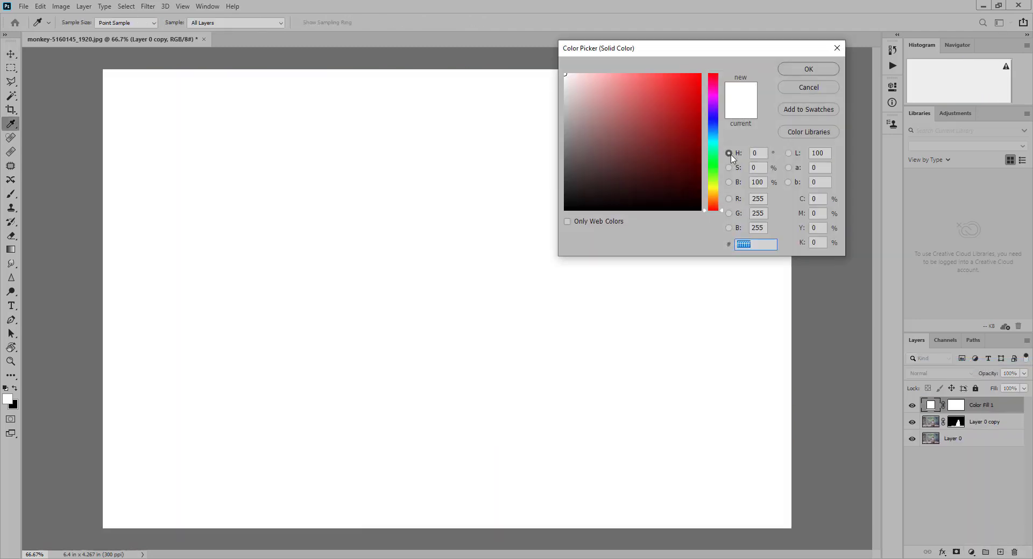
{"action": "left_click", "coordinate": [714, 186]}
{"action": "left_click", "coordinate": [715, 180]}
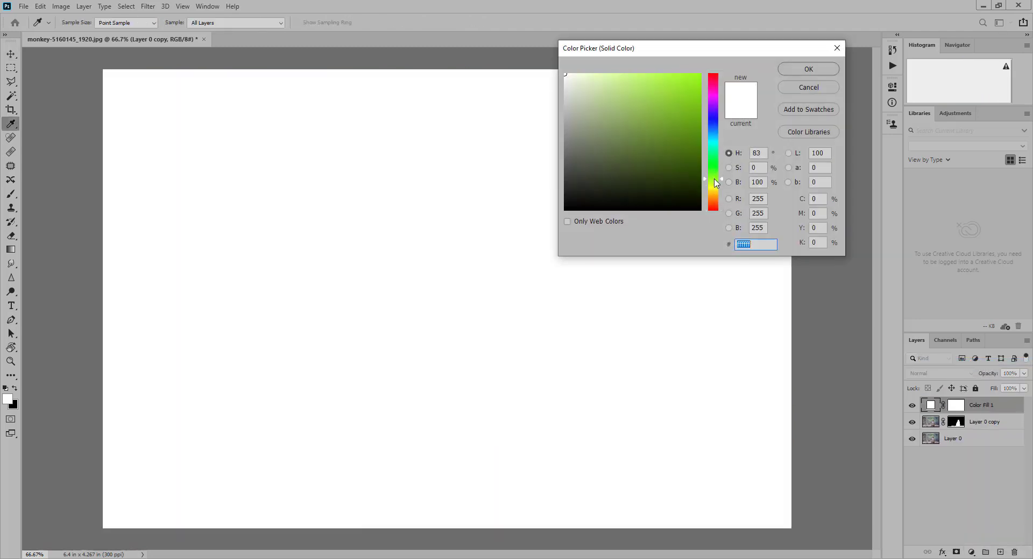
{"action": "left_click", "coordinate": [638, 143]}
{"action": "mouse_move", "coordinate": [638, 143]}
{"action": "left_mouse_down"}
{"action": "mouse_move", "coordinate": [628, 135]}
{"action": "mouse_move", "coordinate": [617, 144]}
{"action": "mouse_move", "coordinate": [619, 134]}
{"action": "left_mouse_up"}
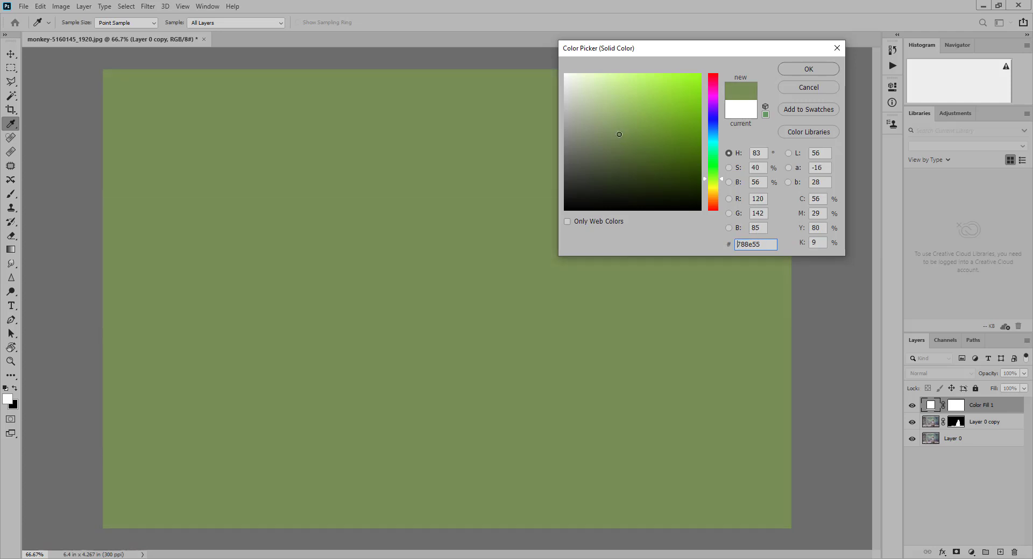
{"action": "left_click", "coordinate": [808, 69]}
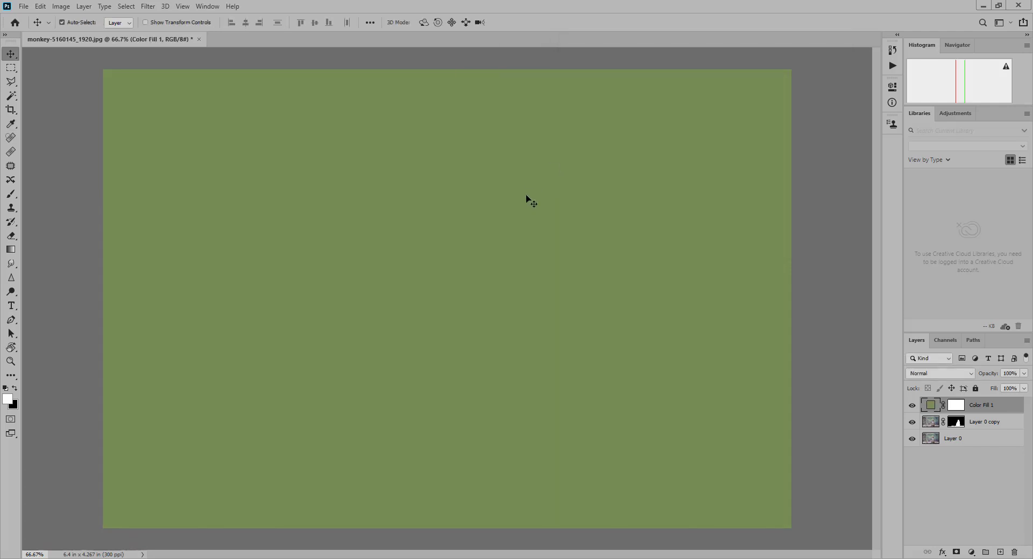
- Set the Color Fill 1 layer to Multiply with 86% fill and 90% opacity, and move it below Layer 0 copy
{"action": "left_click", "coordinate": [957, 380]}
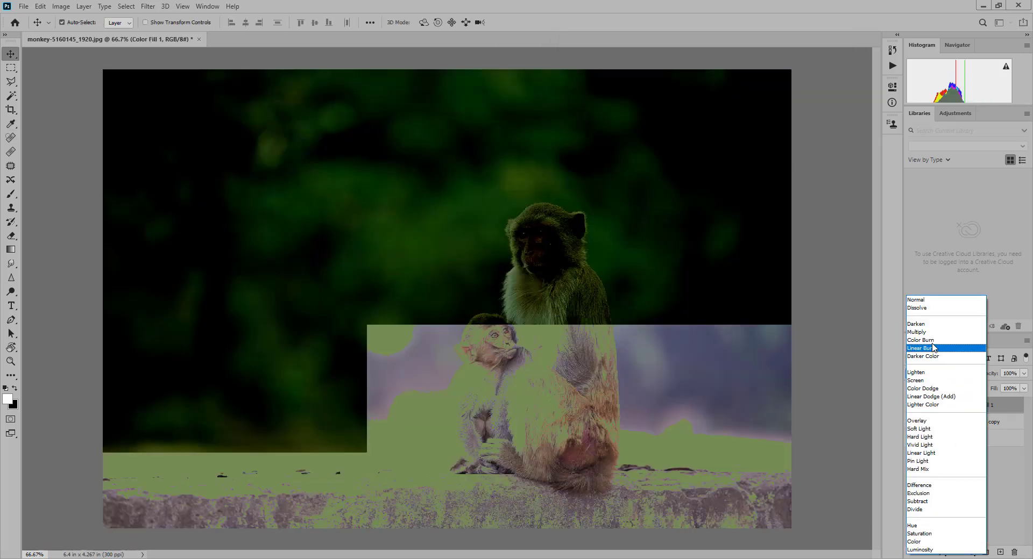
{"action": "left_click", "coordinate": [917, 332]}
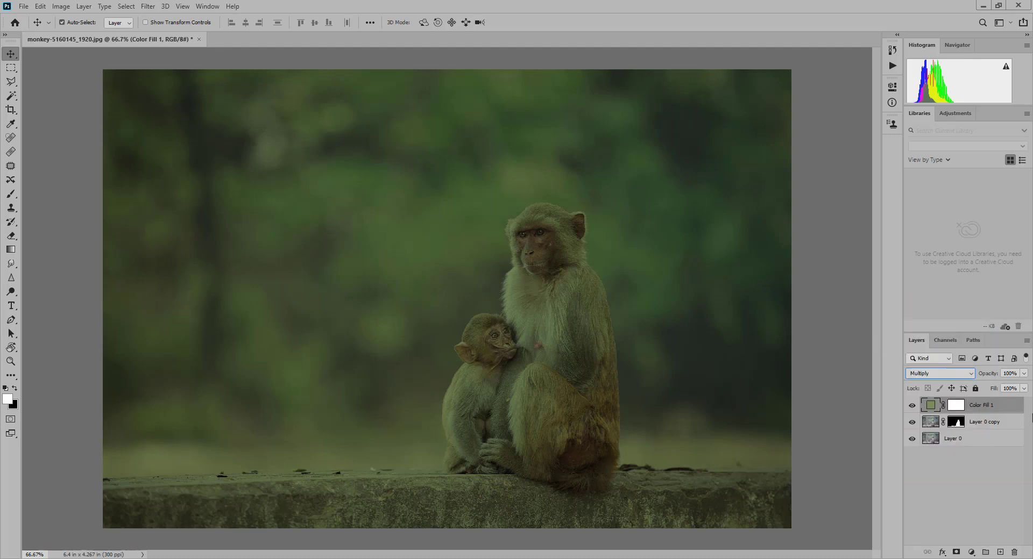
{"action": "left_click", "coordinate": [1023, 390]}
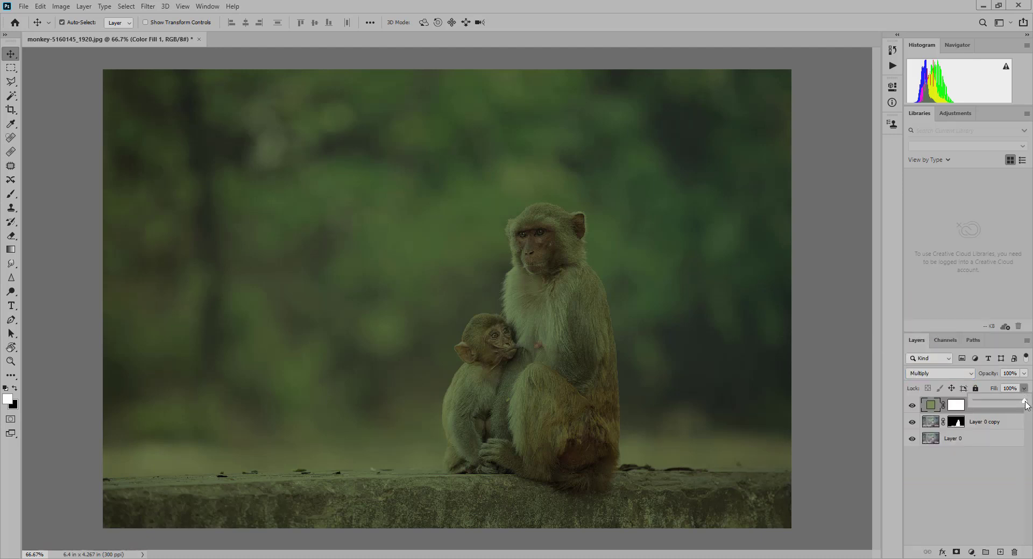
{"action": "left_click_drag", "start_coordinate": [1024, 404], "coordinate": [1015, 405]}
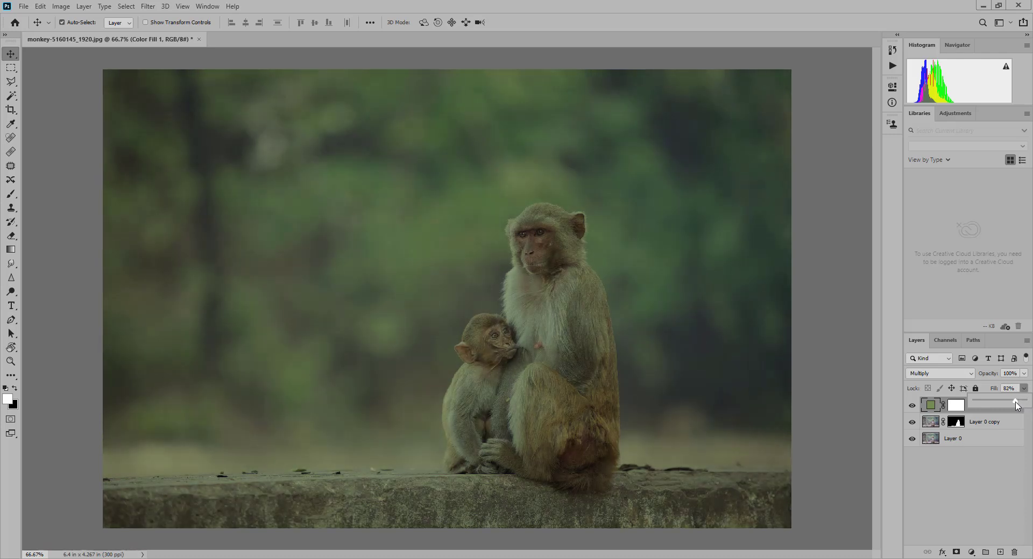
{"action": "left_click", "coordinate": [1024, 373]}
{"action": "left_click_drag", "start_coordinate": [1025, 387], "coordinate": [1021, 391]}
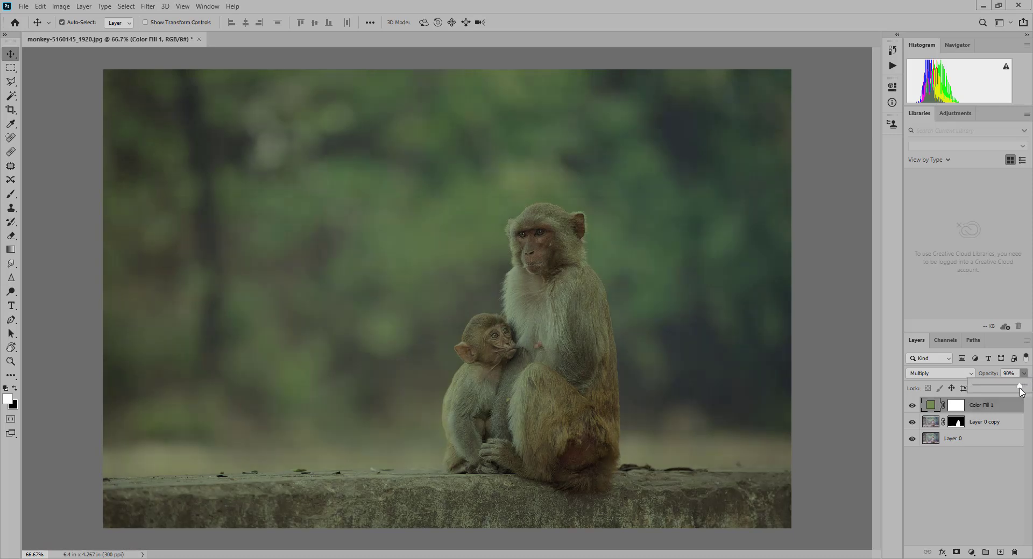
{"action": "left_click", "coordinate": [998, 412]}
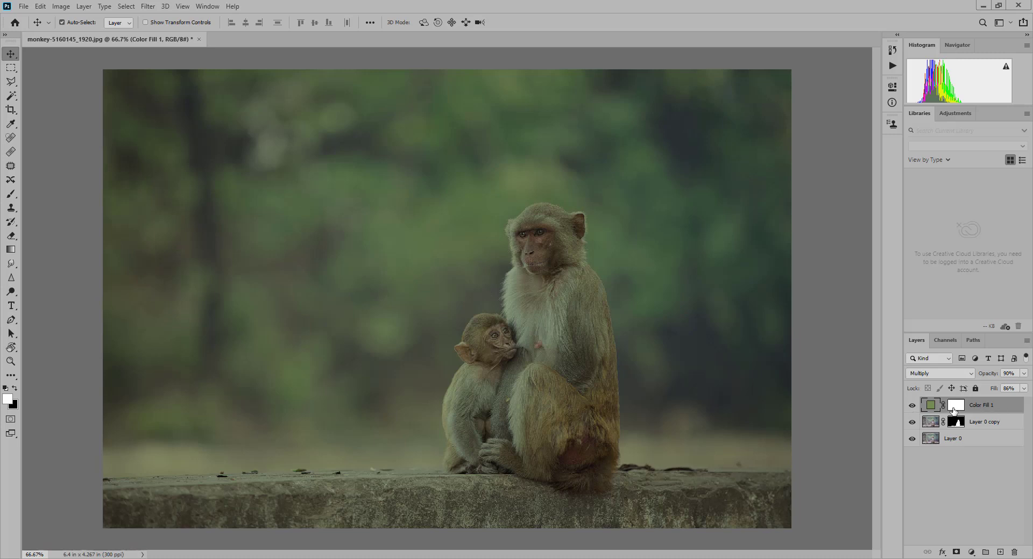
{"action": "left_click_drag", "start_coordinate": [987, 413], "coordinate": [976, 427]}
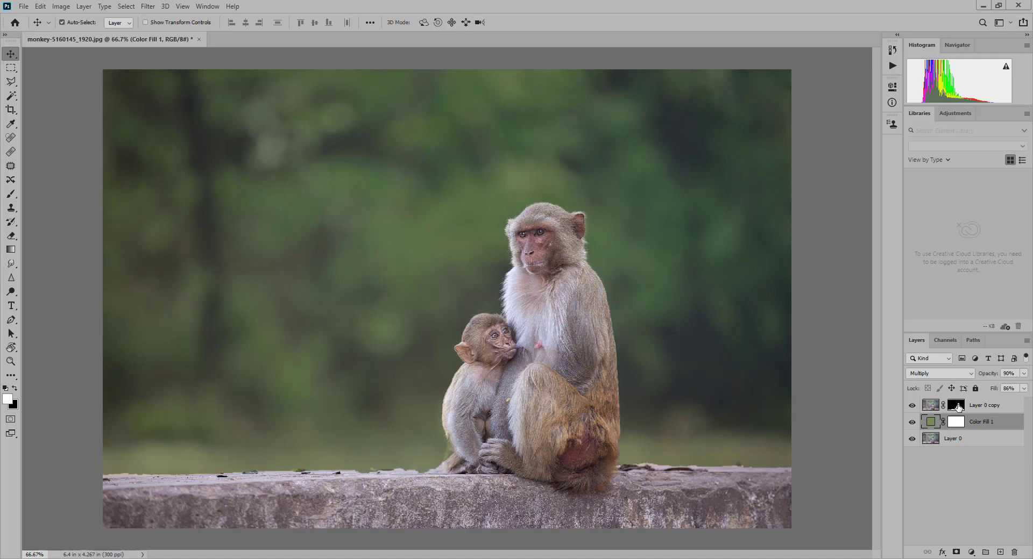
- Paint black along the wall on Layer 0 copy's mask, using a soft brush at 20% opacity and sizes between 90 and 200
{"action": "left_click", "coordinate": [956, 406]}
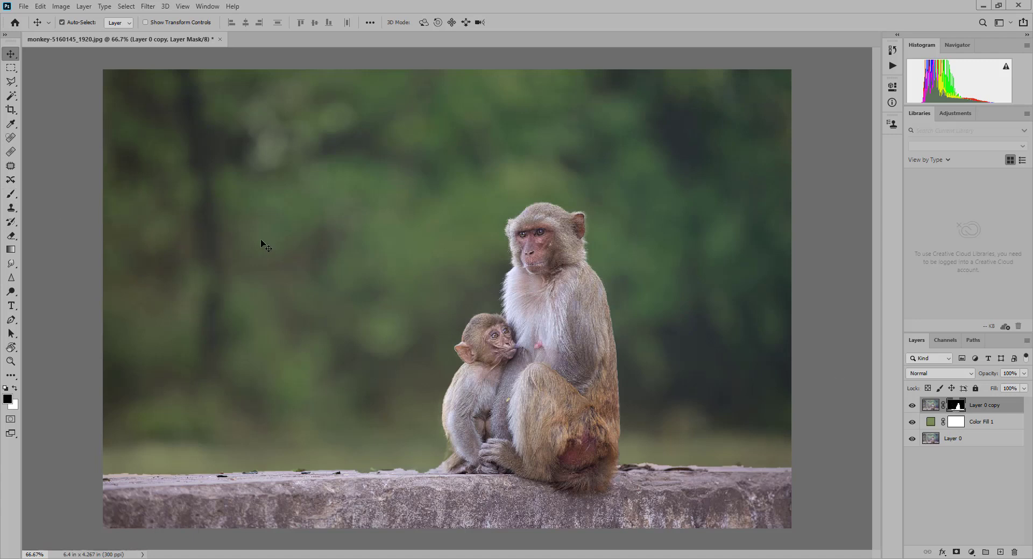
{"action": "key", "text": "b"}
{"action": "key", "text": "bracketleft"}
{"action": "key", "text": "bracketleft"}
{"action": "key", "text": "bracketleft"}
{"action": "key", "text": "bracketleft"}
{"action": "key", "text": "bracketleft"}
{"action": "key", "text": "bracketleft"}
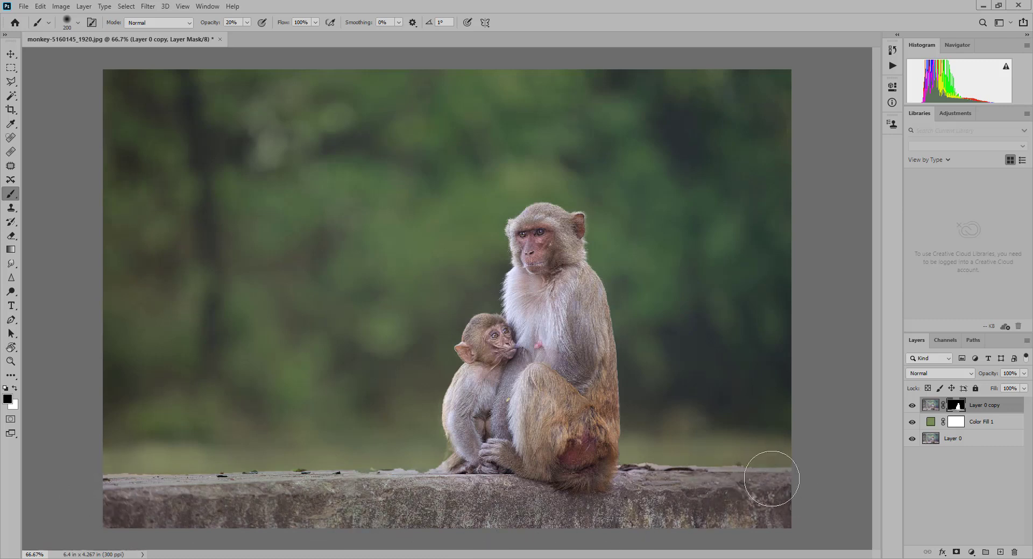
{"action": "key", "text": "bracketleft"}
{"action": "key", "text": "bracketleft"}
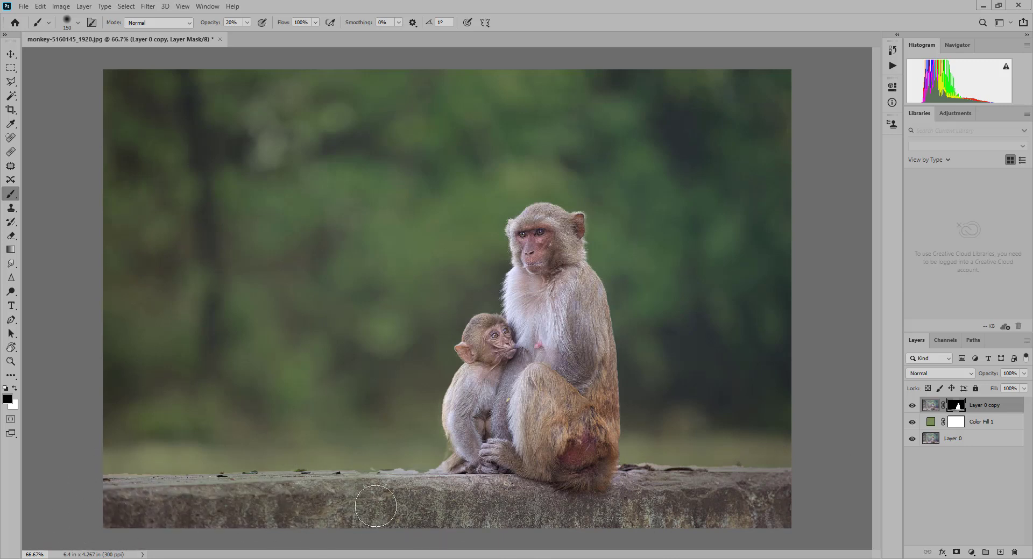
{"action": "key", "text": "bracketleft"}
{"action": "key", "text": "bracketleft"}
{"action": "key", "text": "bracketleft"}
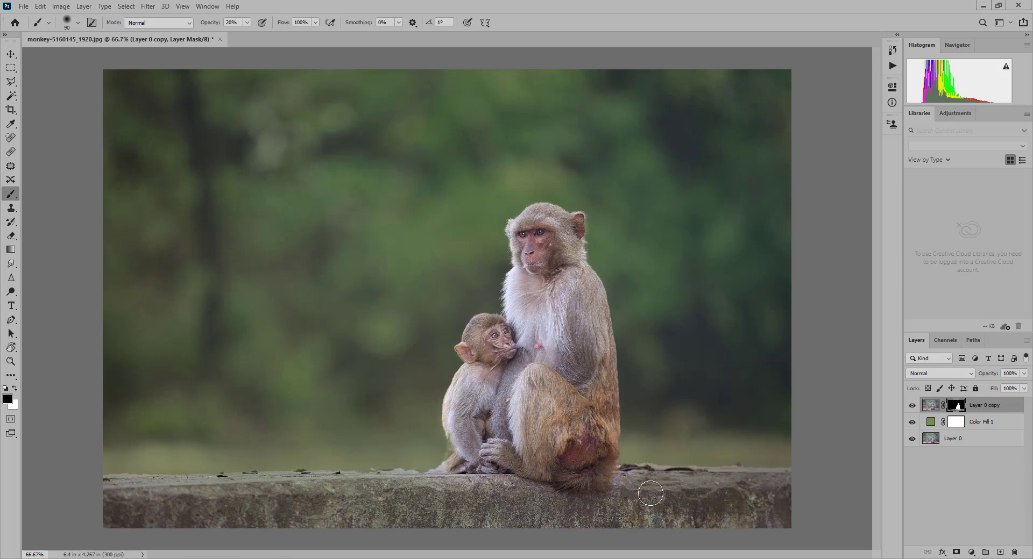
{"action": "key", "text": "bracketright"}
{"action": "key", "text": "bracketright"}
{"action": "key", "text": "bracketright"}
{"action": "key", "text": "bracketright"}
{"action": "key", "text": "bracketright"}
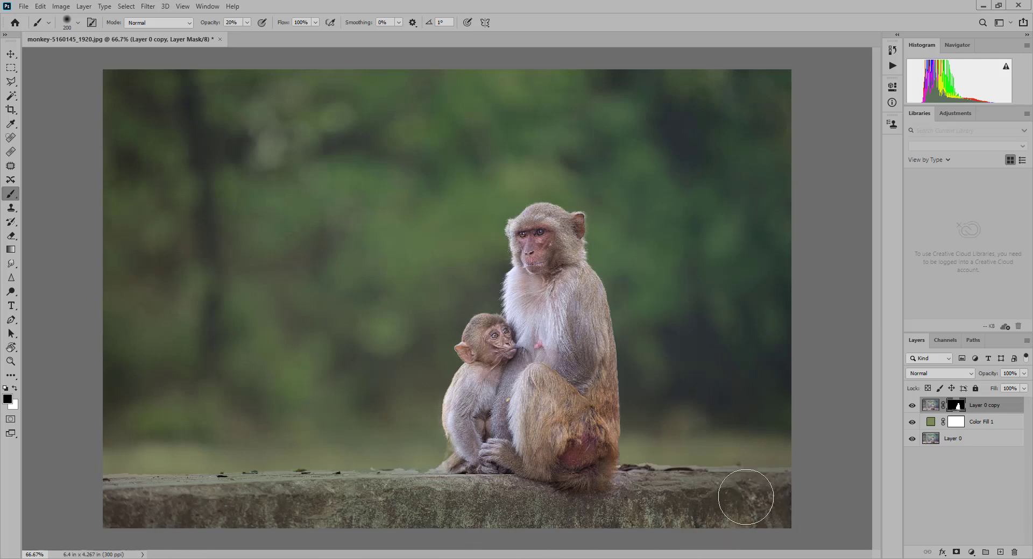
- Touch up the mask beside the baby monkey's foot on the wall with white at brush size 45 and black at size 25
{"action": "key", "text": "ctrl+plus"}
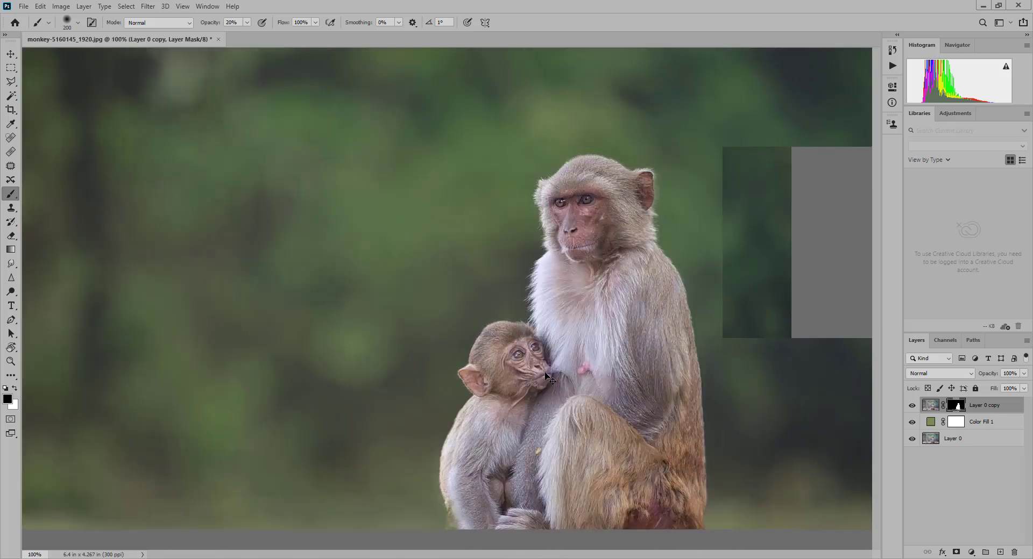
{"action": "key", "text": "x"}
{"action": "key", "text": "bracketleft"}
{"action": "key", "text": "bracketleft"}
{"action": "key", "text": "bracketleft"}
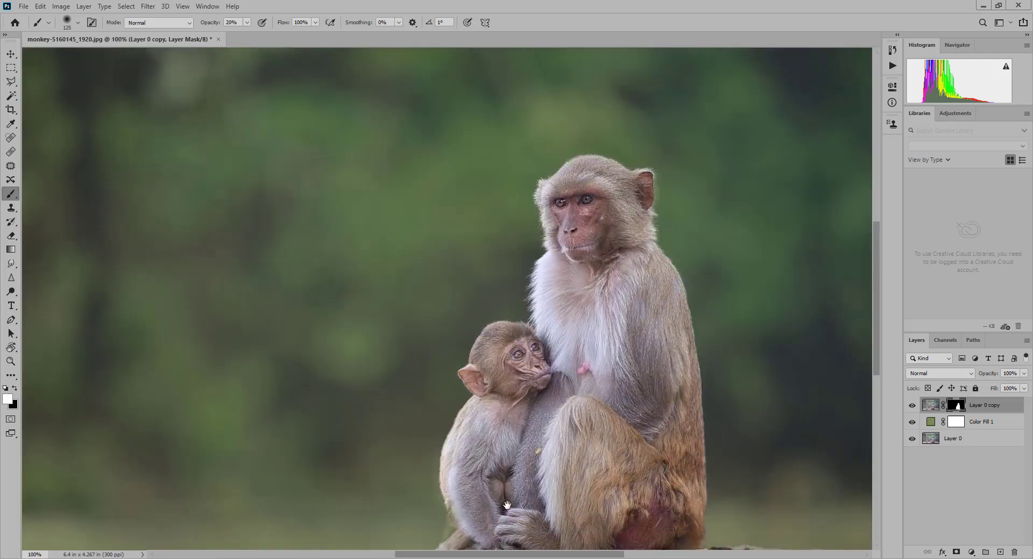
{"action": "left_click_drag", "start_coordinate": [507, 507], "coordinate": [496, 410]}
{"action": "key", "text": "bracketleft"}
{"action": "key", "text": "bracketleft"}
{"action": "key", "text": "bracketleft"}
{"action": "key", "text": "bracketleft"}
{"action": "key", "text": "bracketleft"}
{"action": "key", "text": "bracketleft"}
{"action": "key", "text": "bracketleft"}
{"action": "key", "text": "bracketleft"}
{"action": "key", "text": "bracketleft"}
{"action": "key", "text": "bracketleft"}
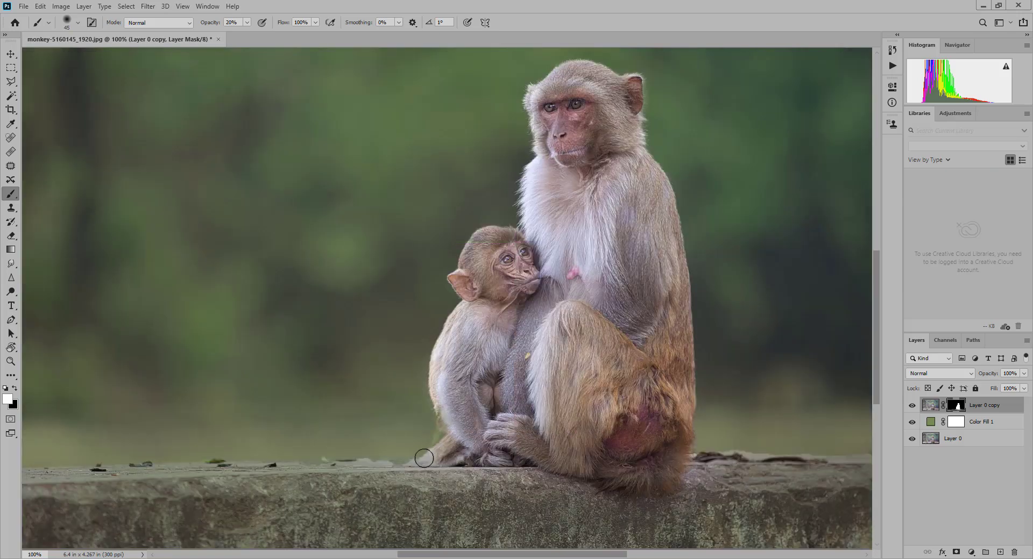
{"action": "key", "text": "bracketleft"}
{"action": "key", "text": "x"}
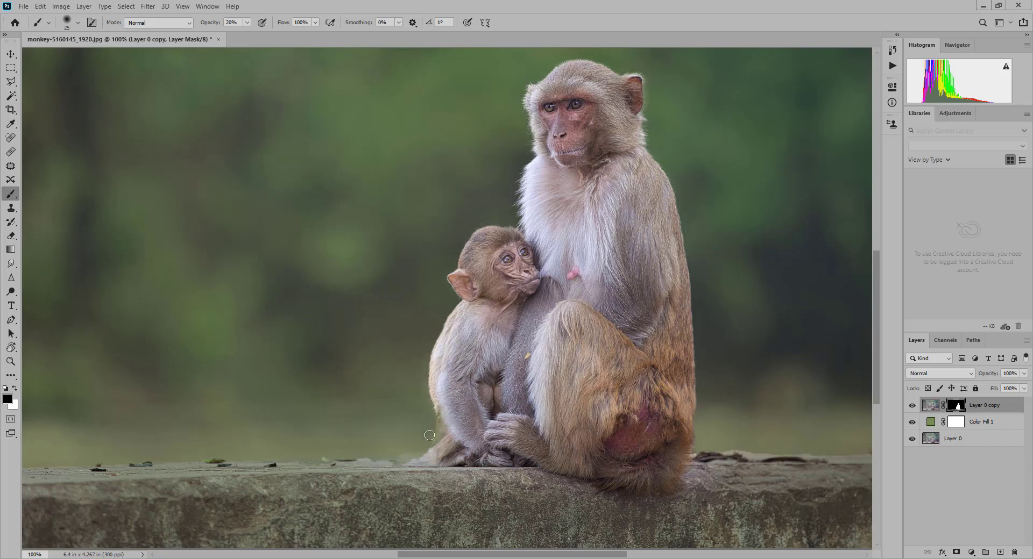
- Add a new empty layer above Layer 0 copy and set the foreground colour to pale green e2ffbc
{"action": "key", "text": "ctrl+minus"}
{"action": "key", "text": "ctrl+minus"}
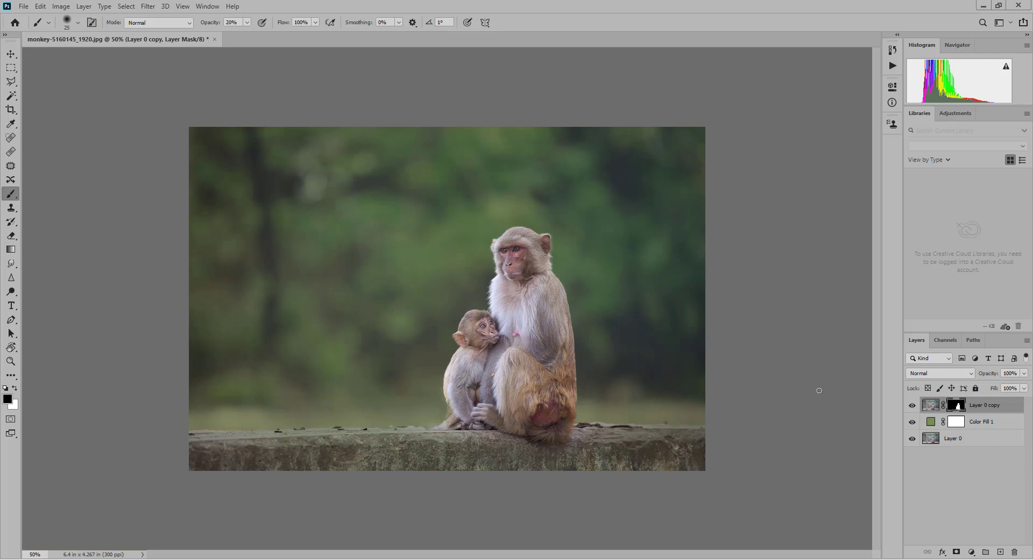
{"action": "left_click", "coordinate": [971, 552]}
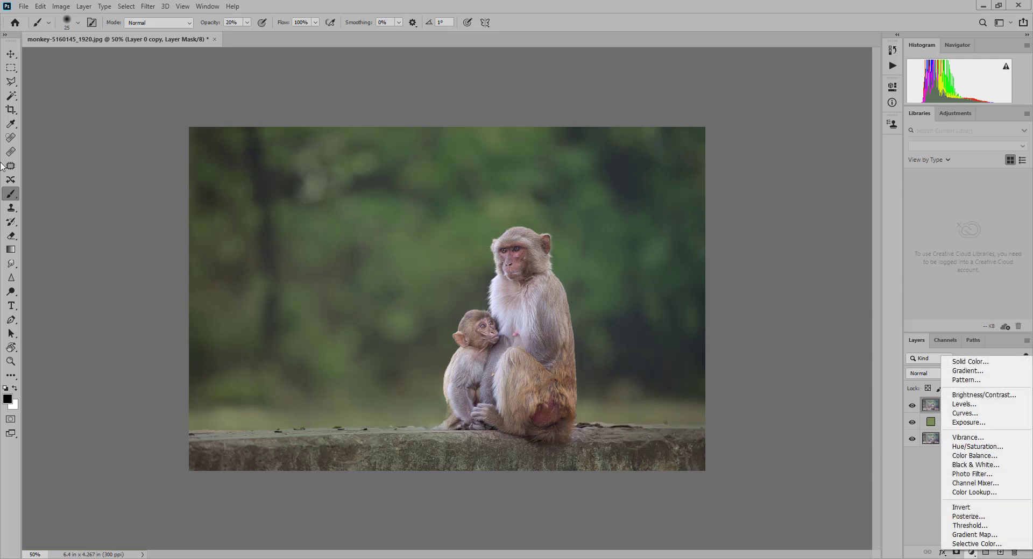
{"action": "left_click", "coordinate": [11, 199]}
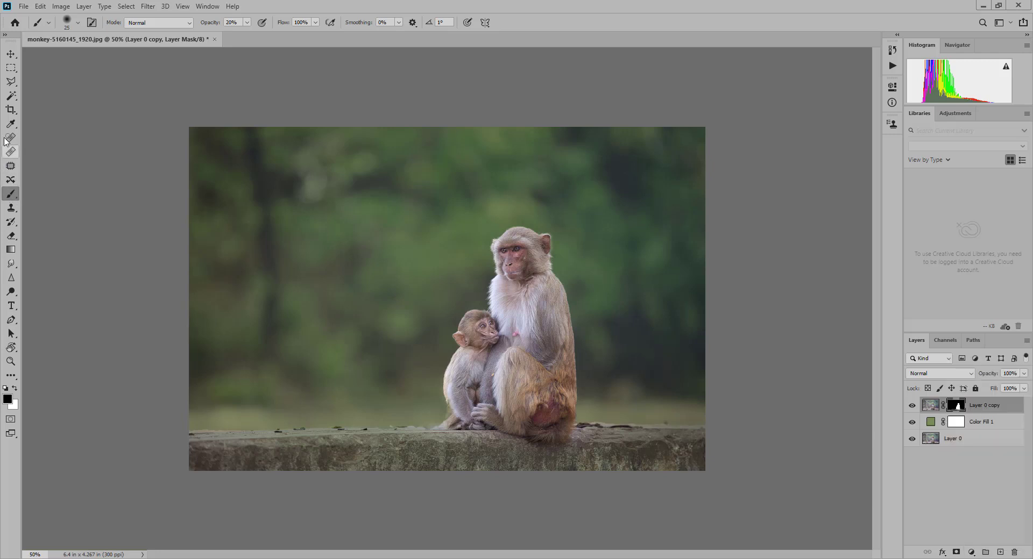
{"action": "left_click", "coordinate": [1000, 552]}
{"action": "key", "text": "x"}
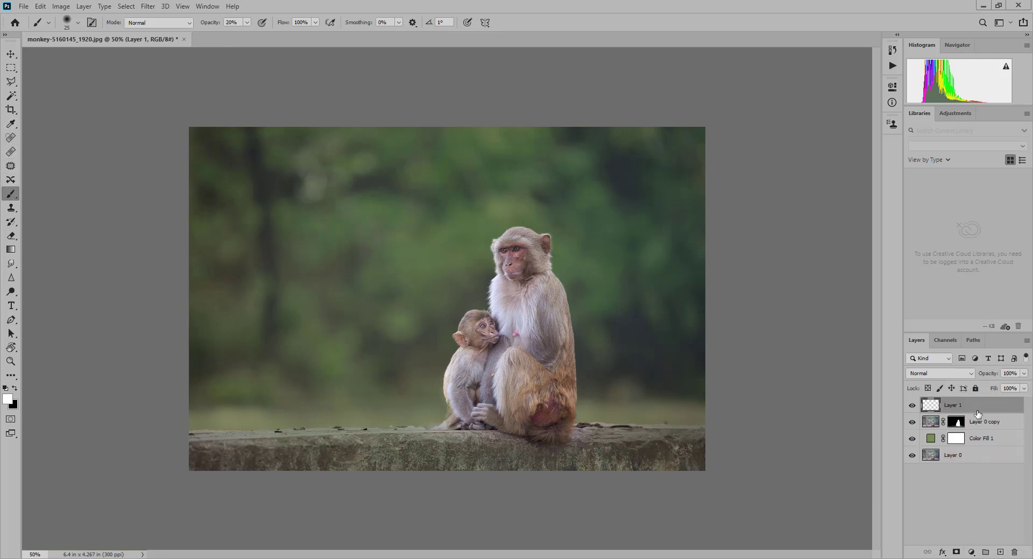
{"action": "left_click", "coordinate": [8, 398]}
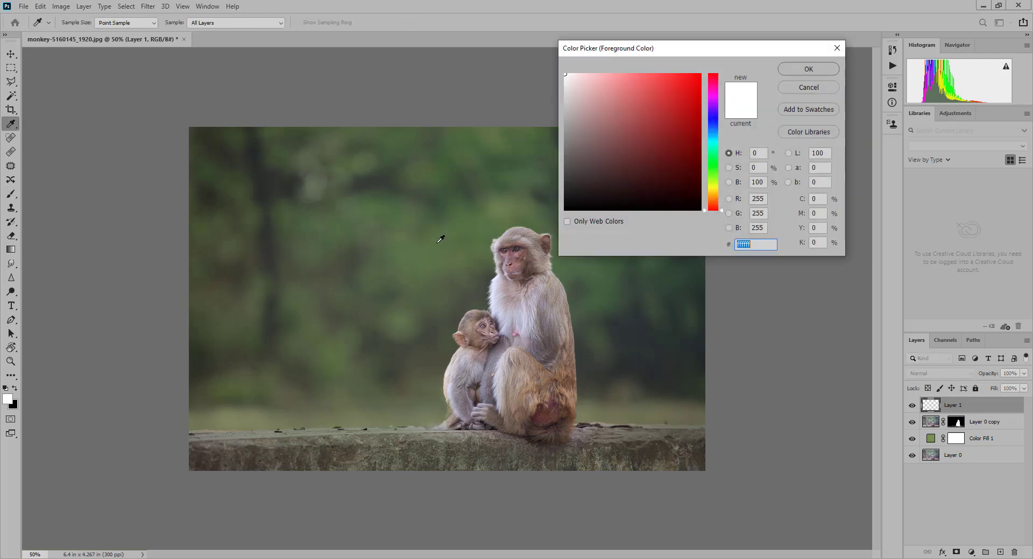
{"action": "left_click", "coordinate": [504, 205]}
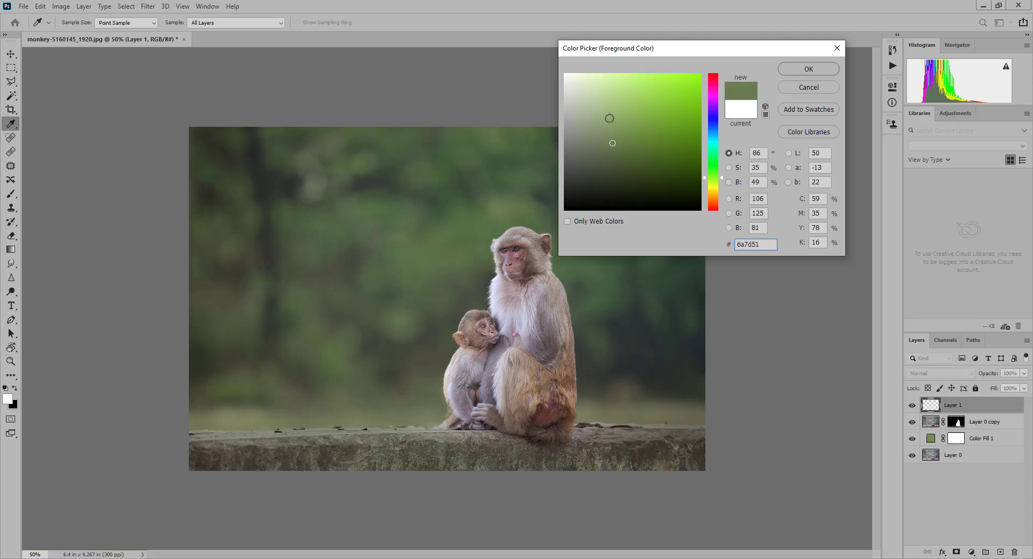
{"action": "left_click_drag", "start_coordinate": [609, 117], "coordinate": [600, 73]}
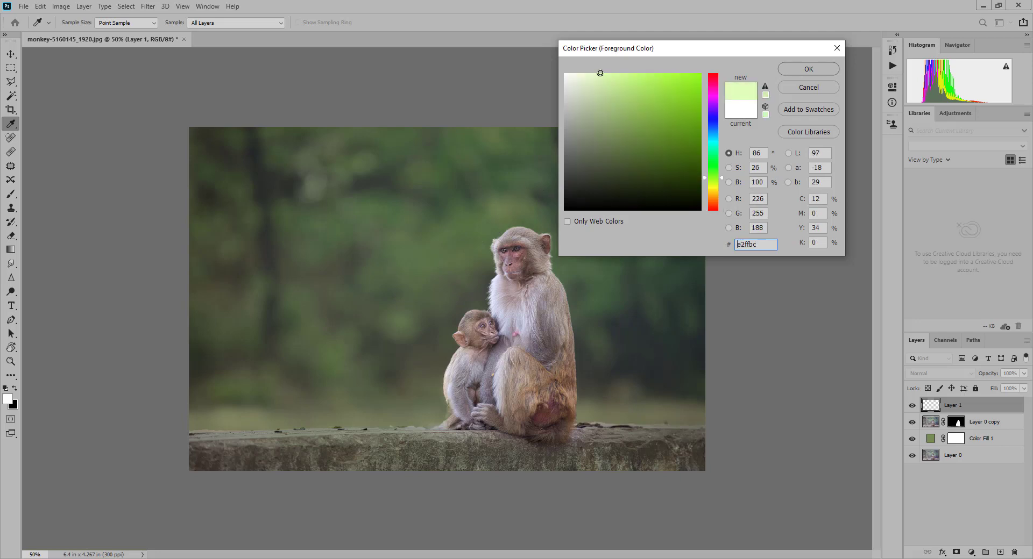
{"action": "left_click", "coordinate": [808, 70]}
- Paint a pale green glow around the monkeys' faces on Layer 1 with a 20% opacity brush at sizes 700 and 300
{"action": "key", "text": "b"}
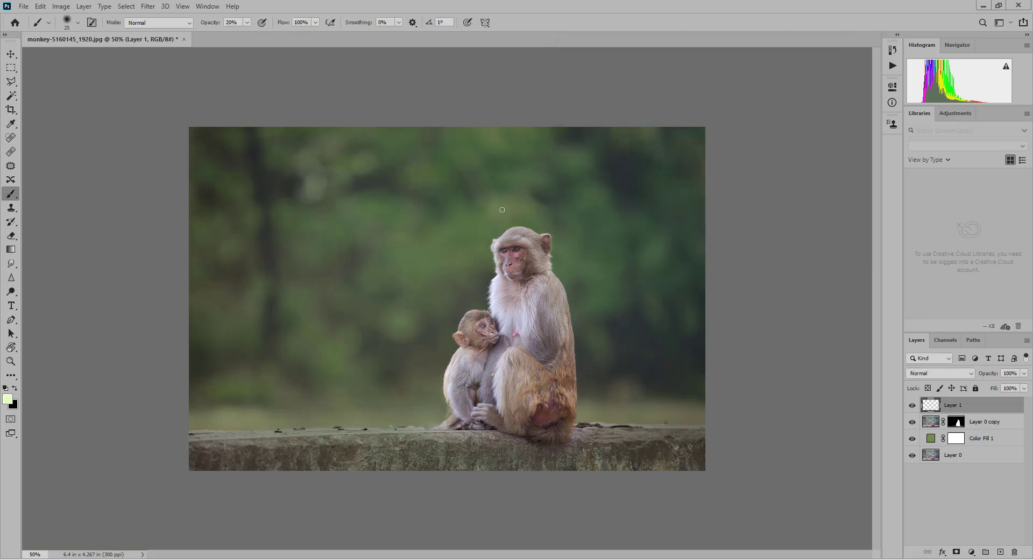
{"action": "key", "text": "bracketright"}
{"action": "key", "text": "bracketright"}
{"action": "key", "text": "bracketright"}
{"action": "key", "text": "bracketright"}
{"action": "key", "text": "bracketright"}
{"action": "key", "text": "bracketright"}
{"action": "key", "text": "bracketright"}
{"action": "key", "text": "bracketright"}
{"action": "key", "text": "bracketright"}
{"action": "key", "text": "bracketright"}
{"action": "key", "text": "bracketright"}
{"action": "key", "text": "bracketright"}
{"action": "key", "text": "bracketright"}
{"action": "key", "text": "bracketright"}
{"action": "key", "text": "bracketright"}
{"action": "key", "text": "bracketright"}
{"action": "key", "text": "bracketright"}
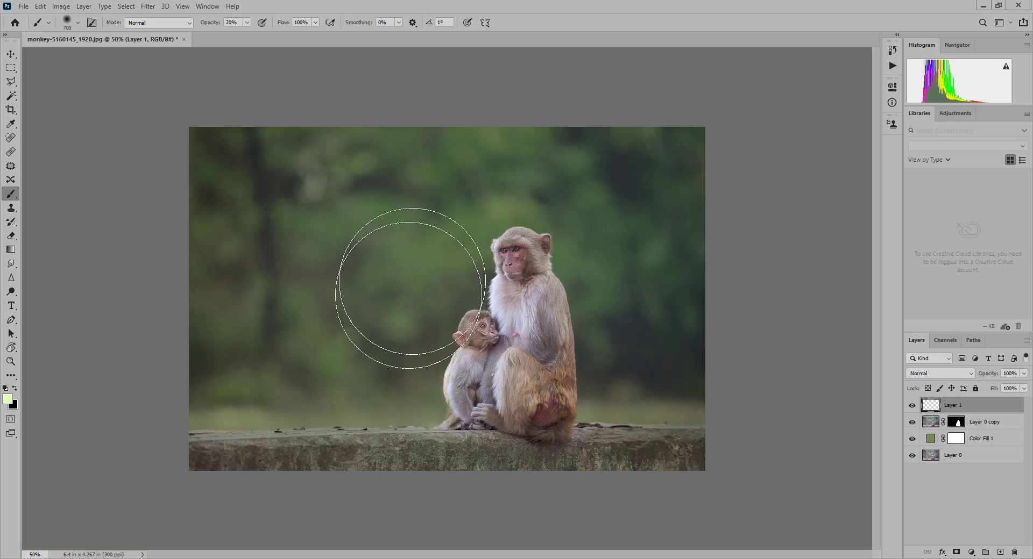
{"action": "mouse_move", "coordinate": [435, 240]}
{"action": "left_mouse_down"}
{"action": "mouse_move", "coordinate": [439, 276]}
{"action": "mouse_move", "coordinate": [462, 249]}
{"action": "mouse_move", "coordinate": [451, 240]}
{"action": "mouse_move", "coordinate": [454, 278]}
{"action": "mouse_move", "coordinate": [449, 246]}
{"action": "mouse_move", "coordinate": [468, 294]}
{"action": "mouse_move", "coordinate": [457, 313]}
{"action": "mouse_move", "coordinate": [402, 318]}
{"action": "mouse_move", "coordinate": [428, 328]}
{"action": "mouse_move", "coordinate": [446, 241]}
{"action": "mouse_move", "coordinate": [466, 277]}
{"action": "mouse_move", "coordinate": [473, 237]}
{"action": "mouse_move", "coordinate": [477, 316]}
{"action": "mouse_move", "coordinate": [490, 232]}
{"action": "mouse_move", "coordinate": [472, 348]}
{"action": "mouse_move", "coordinate": [494, 266]}
{"action": "mouse_move", "coordinate": [475, 247]}
{"action": "mouse_move", "coordinate": [463, 373]}
{"action": "left_mouse_up"}
{"action": "key", "text": "bracketleft"}
{"action": "key", "text": "bracketleft"}
{"action": "key", "text": "bracketleft"}
{"action": "key", "text": "bracketleft"}
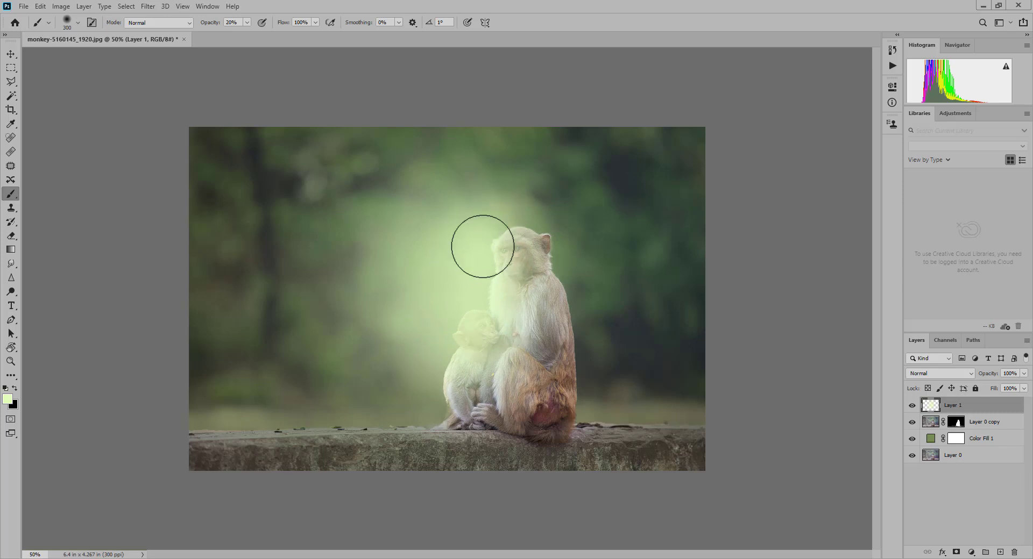
{"action": "left_click_drag", "start_coordinate": [482, 247], "coordinate": [462, 281]}
{"action": "mouse_move", "coordinate": [452, 344]}
{"action": "left_mouse_down"}
{"action": "mouse_move", "coordinate": [504, 211]}
{"action": "mouse_move", "coordinate": [497, 281]}
{"action": "mouse_move", "coordinate": [531, 241]}
{"action": "mouse_move", "coordinate": [496, 335]}
{"action": "mouse_move", "coordinate": [453, 371]}
{"action": "left_mouse_up"}
- Move Layer 1 below Layer 0 copy and extend the glow behind the monkeys with the brush at size 800
{"action": "left_click_drag", "start_coordinate": [1005, 410], "coordinate": [990, 427]}
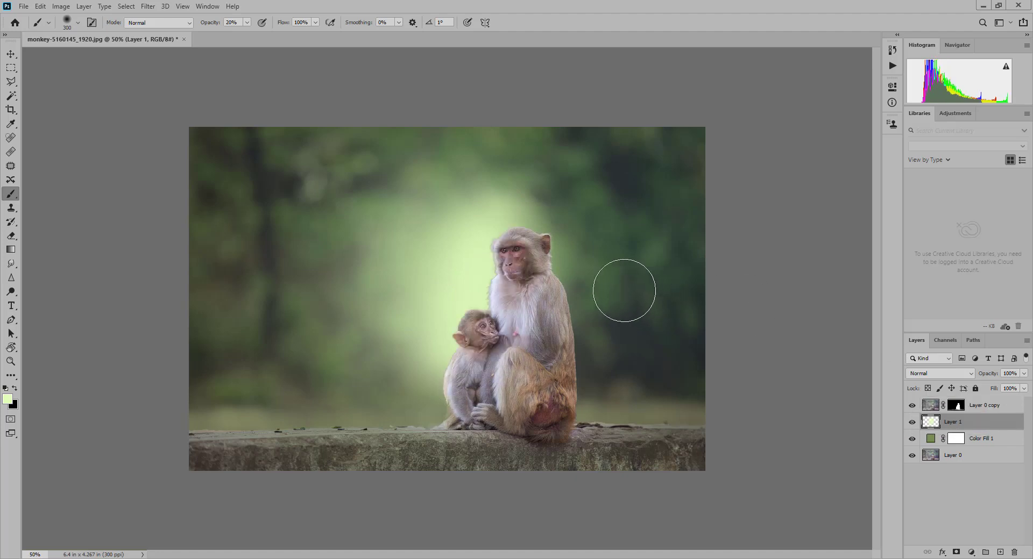
{"action": "key", "text": "bracketright"}
{"action": "key", "text": "bracketright"}
{"action": "key", "text": "bracketright"}
{"action": "key", "text": "bracketright"}
{"action": "key", "text": "bracketright"}
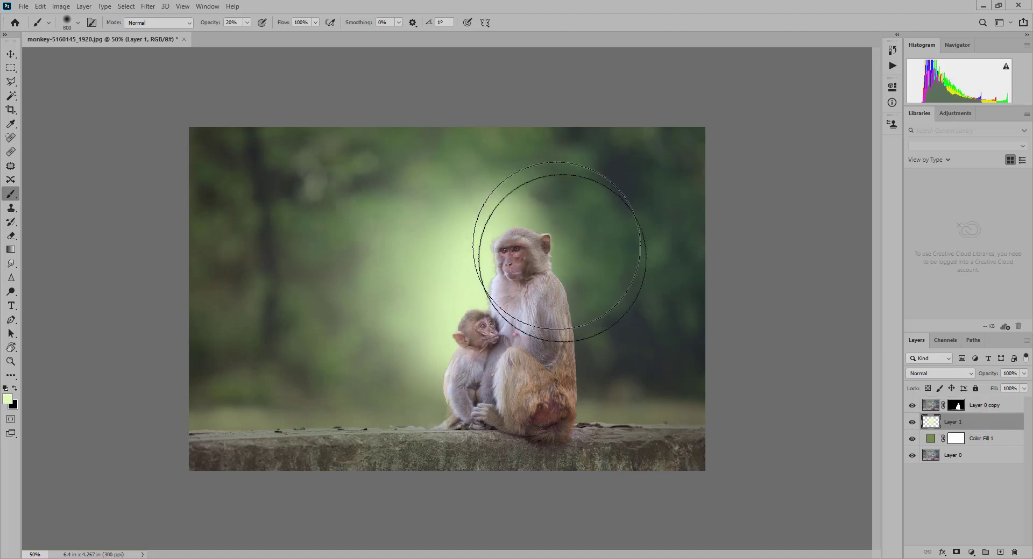
{"action": "mouse_move", "coordinate": [422, 327]}
{"action": "left_mouse_down"}
{"action": "mouse_move", "coordinate": [474, 313]}
{"action": "mouse_move", "coordinate": [488, 290]}
{"action": "left_mouse_up"}
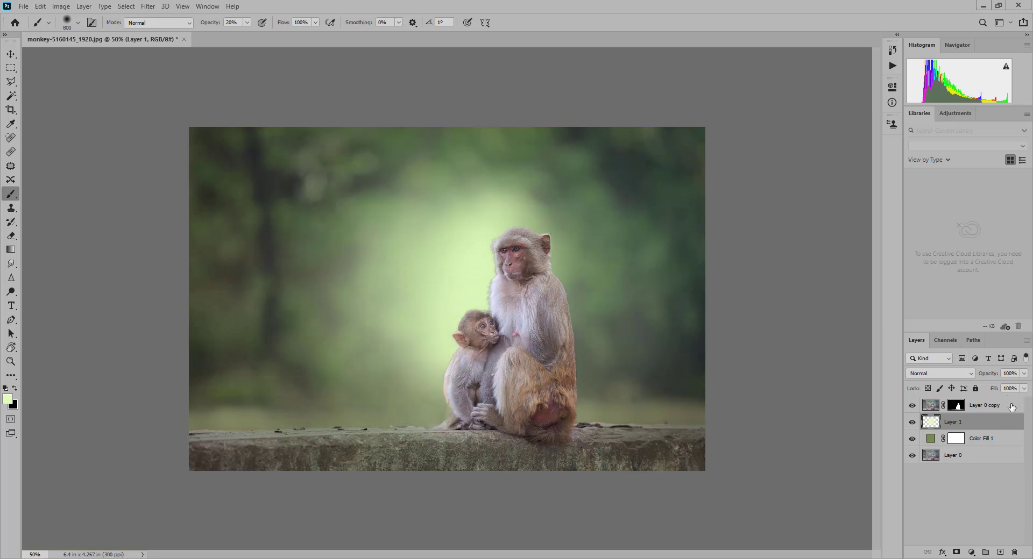
- Lower the fill of the Layer 1 glow to 65%
{"action": "left_click", "coordinate": [1024, 388]}
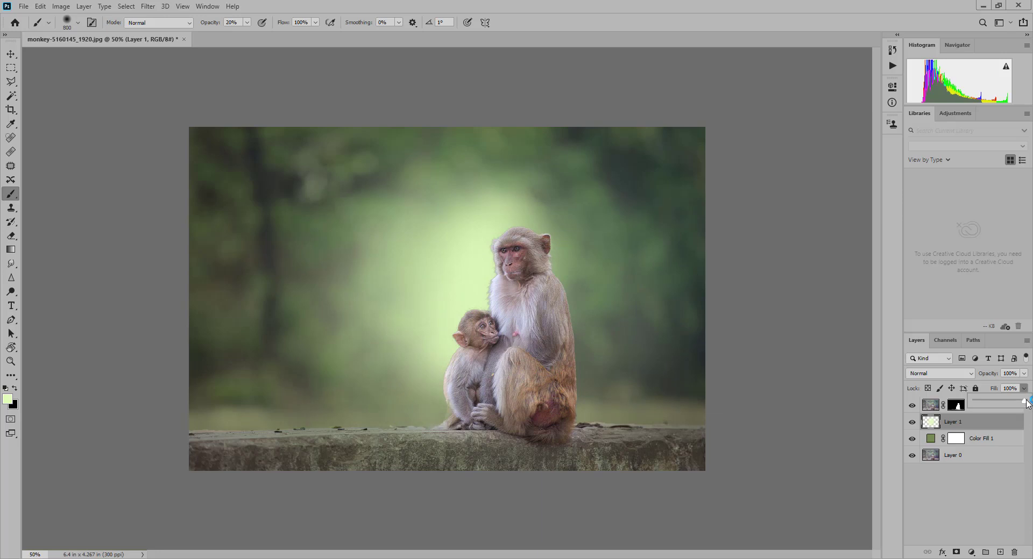
{"action": "left_click_drag", "start_coordinate": [1022, 403], "coordinate": [1013, 405]}
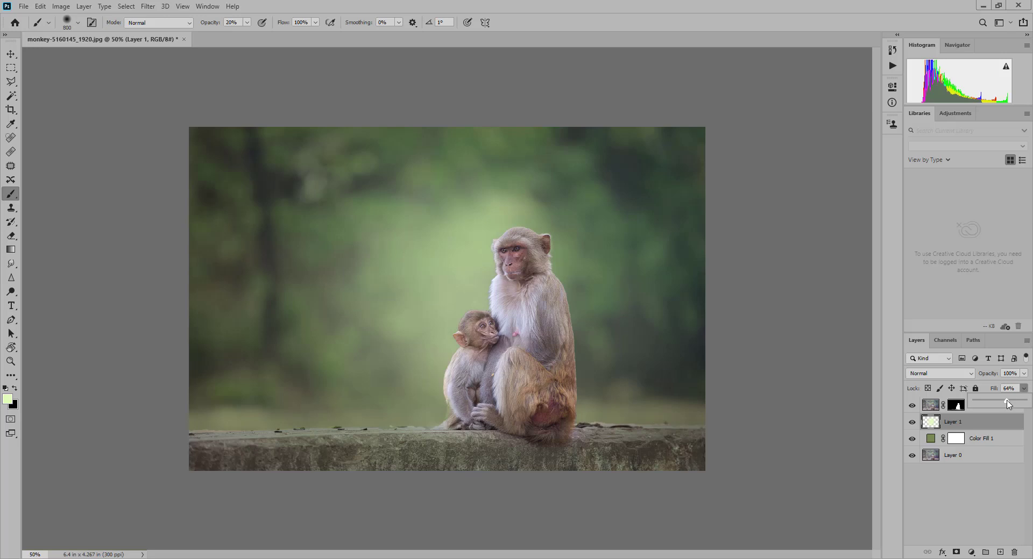
{"action": "left_click_drag", "start_coordinate": [1005, 404], "coordinate": [1005, 404]}
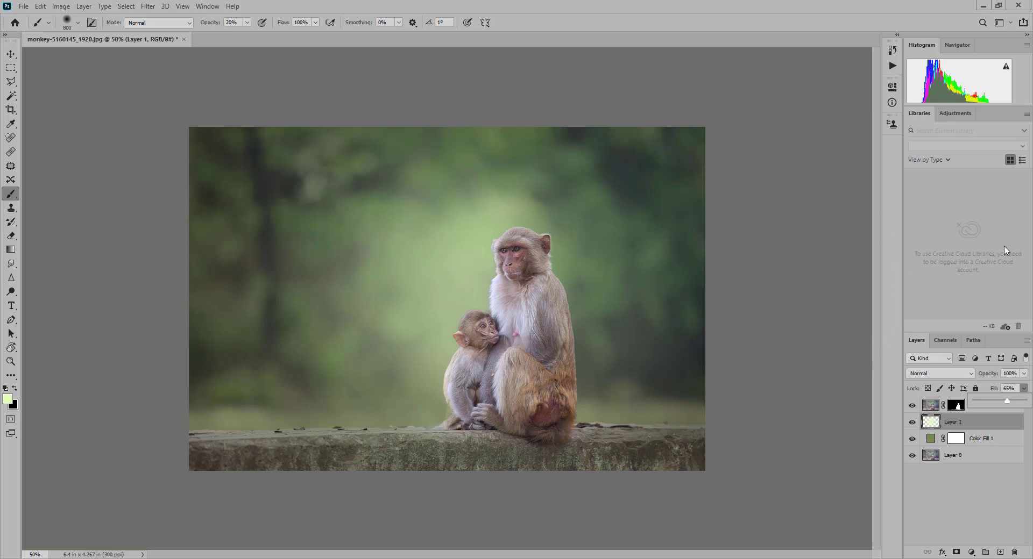
- Group Layer 0 copy, Layer 1 and Color Fill 1 together
{"action": "left_click", "coordinate": [978, 412]}
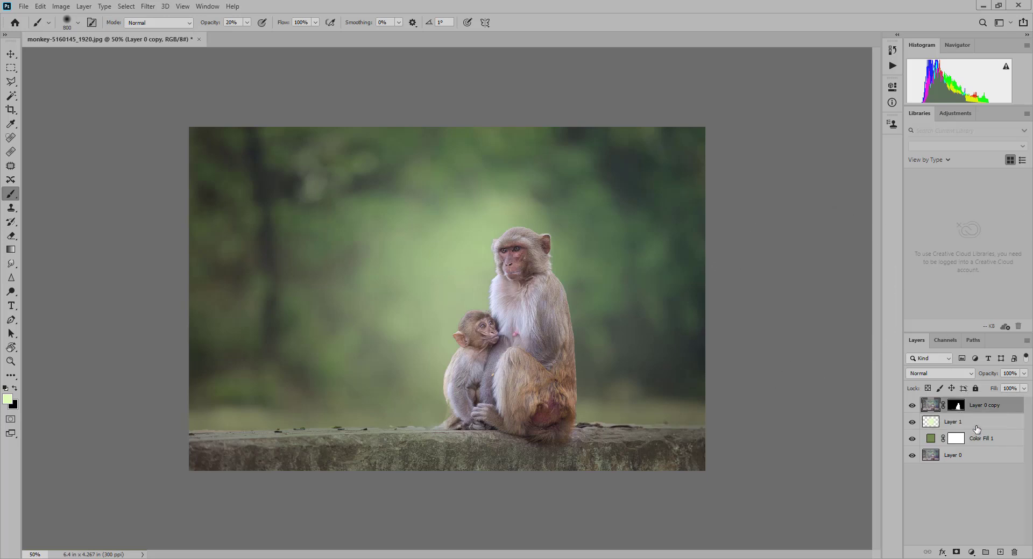
{"action": "left_click", "coordinate": [976, 426], "text": "ctrl"}
{"action": "left_click", "coordinate": [983, 440], "text": "ctrl"}
{"action": "key", "text": "ctrl+g"}
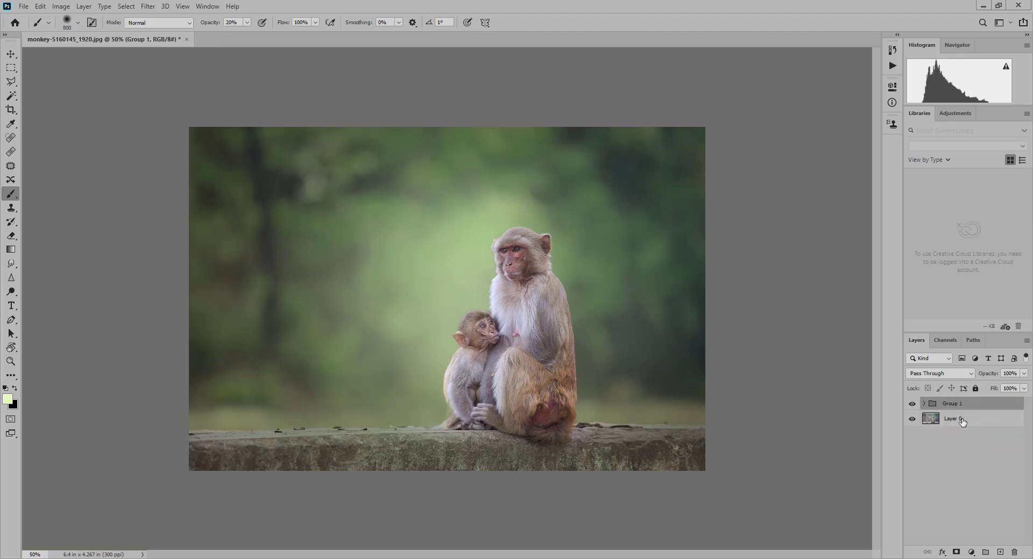
- Add a Solid Color fill layer in a muted, greyish green above Group 1
{"action": "left_click", "coordinate": [971, 553]}
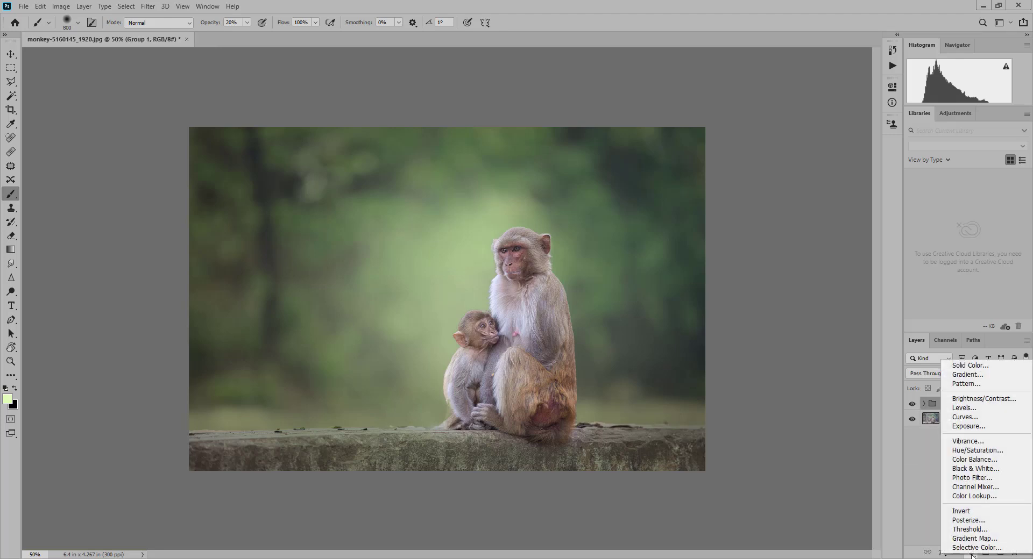
{"action": "left_click", "coordinate": [973, 366]}
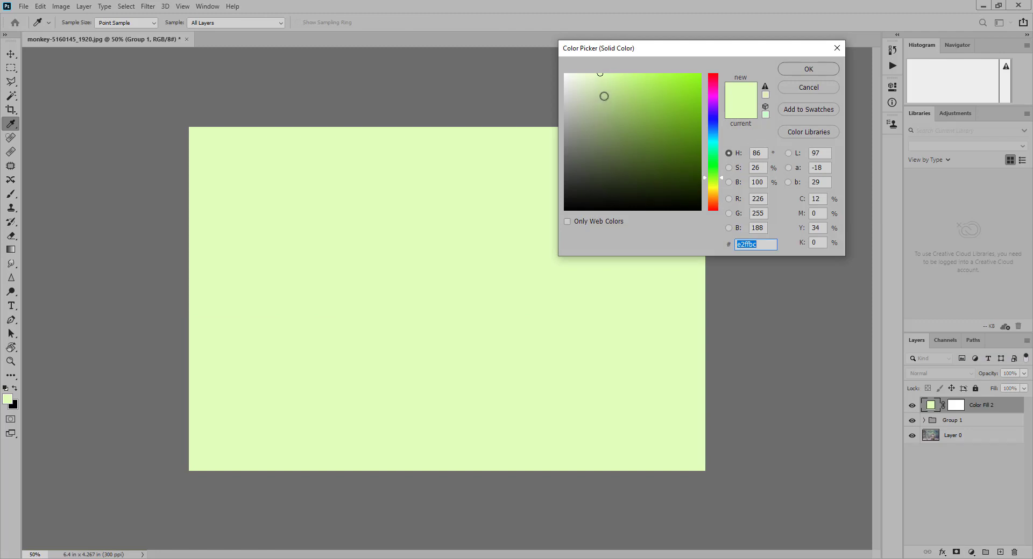
{"action": "mouse_move", "coordinate": [604, 90]}
{"action": "left_mouse_down"}
{"action": "mouse_move", "coordinate": [615, 138]}
{"action": "mouse_move", "coordinate": [604, 125]}
{"action": "left_mouse_up"}
{"action": "left_click", "coordinate": [802, 70]}
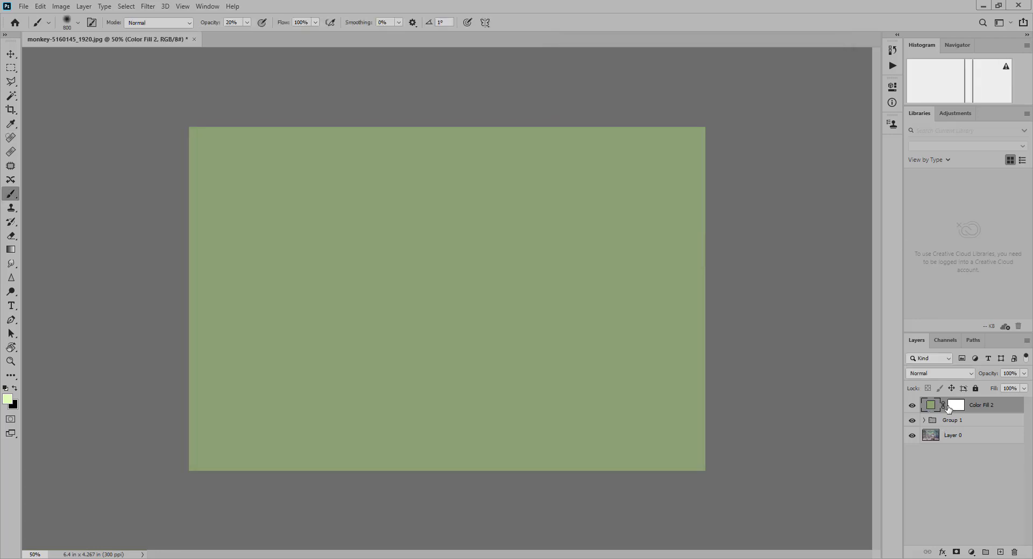
- Blend Color Fill 2 in Soft Light mode at 15% opacity
{"action": "left_click", "coordinate": [952, 375]}
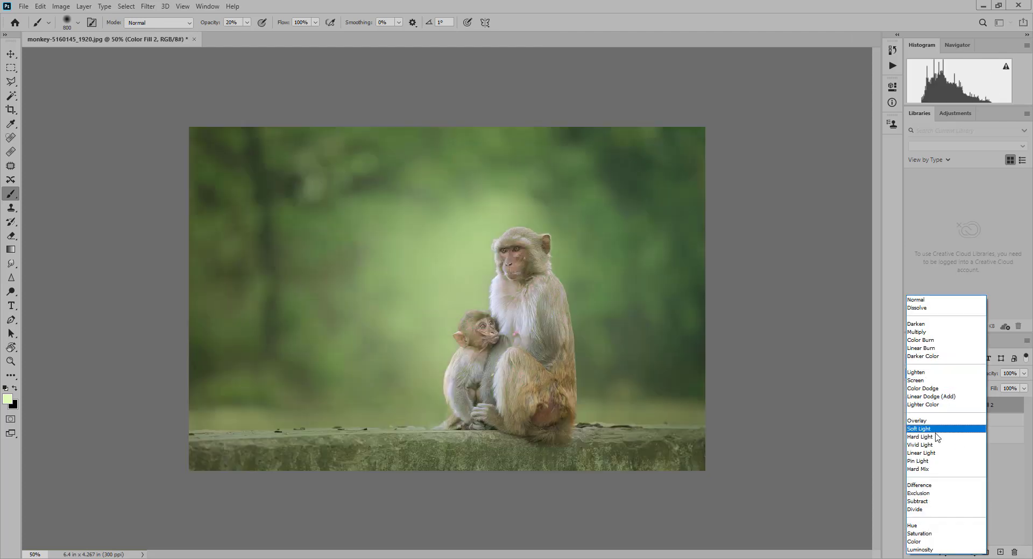
{"action": "left_click", "coordinate": [937, 430]}
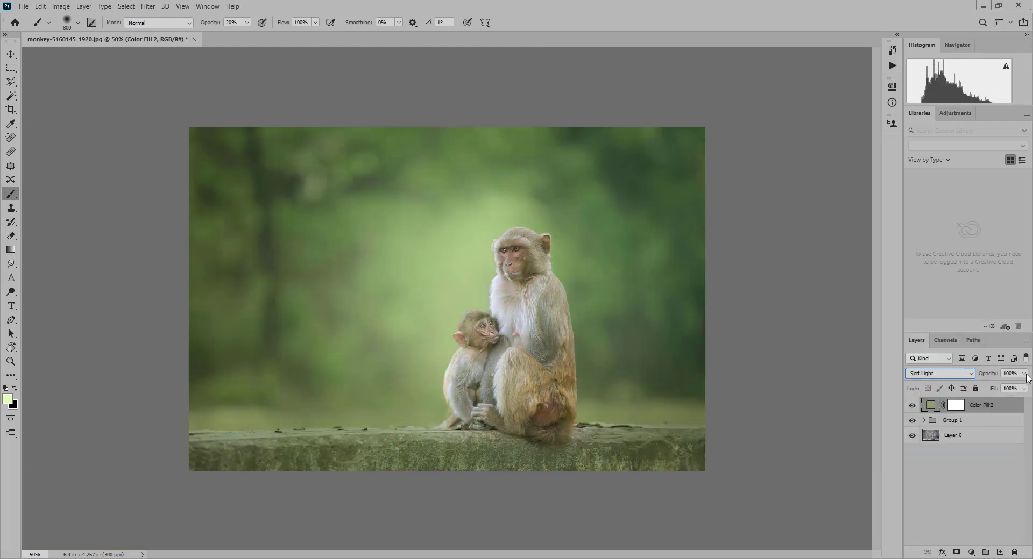
{"action": "left_click", "coordinate": [1024, 374]}
{"action": "left_click_drag", "start_coordinate": [1026, 391], "coordinate": [988, 386]}
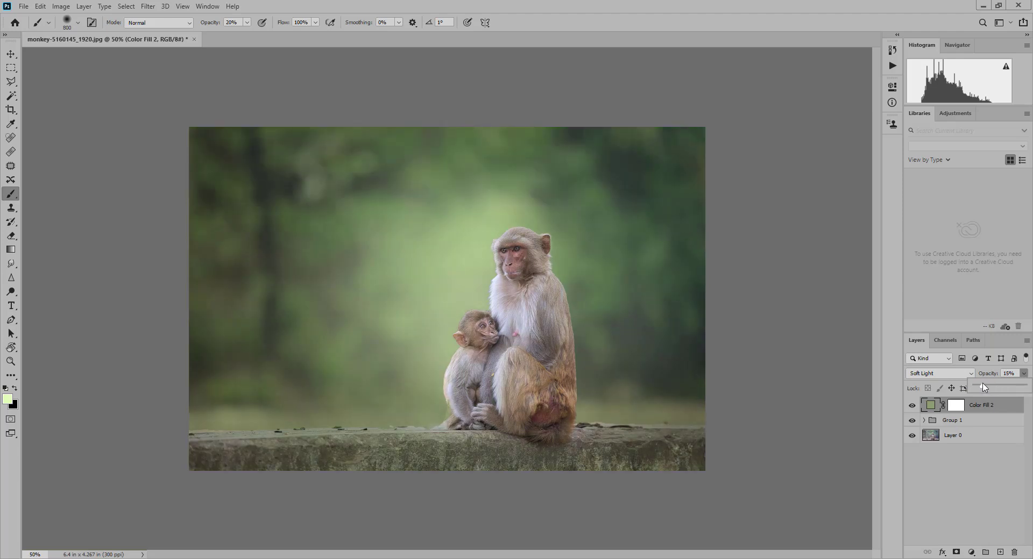
- Add a Color Lookup adjustment layer above Color Fill 2 using the Crisp_Warm.look 3D LUT
{"action": "left_click", "coordinate": [971, 552]}
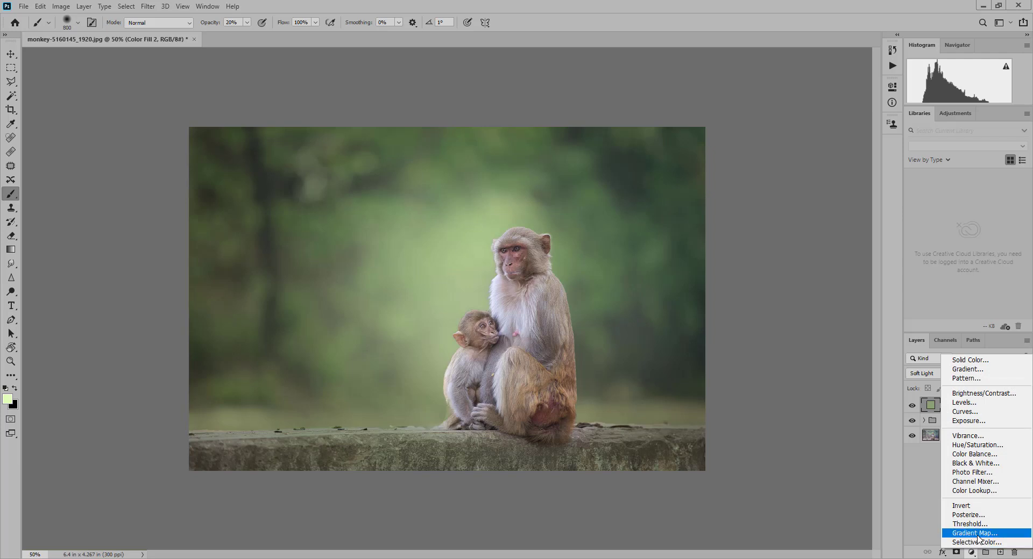
{"action": "left_click", "coordinate": [988, 494]}
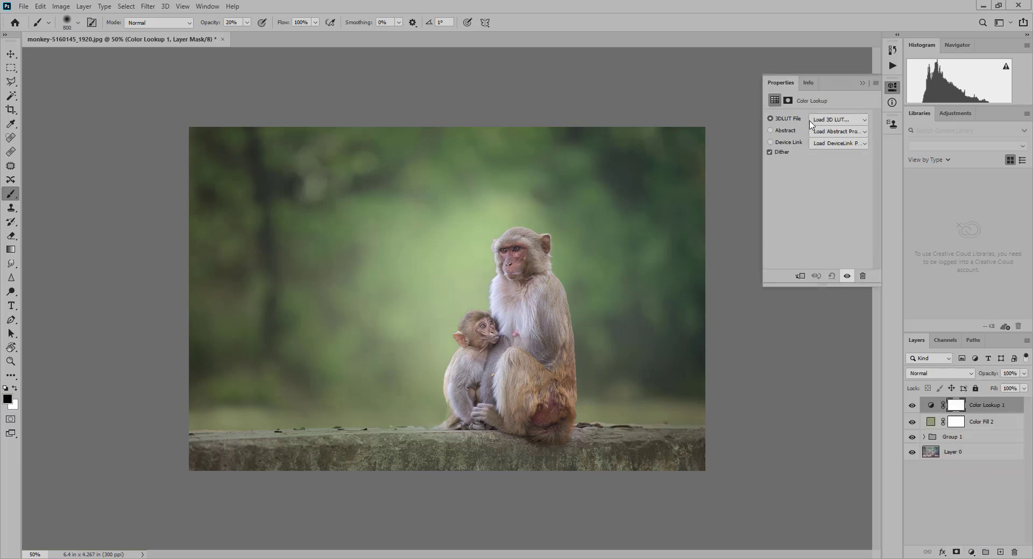
{"action": "left_click", "coordinate": [842, 121]}
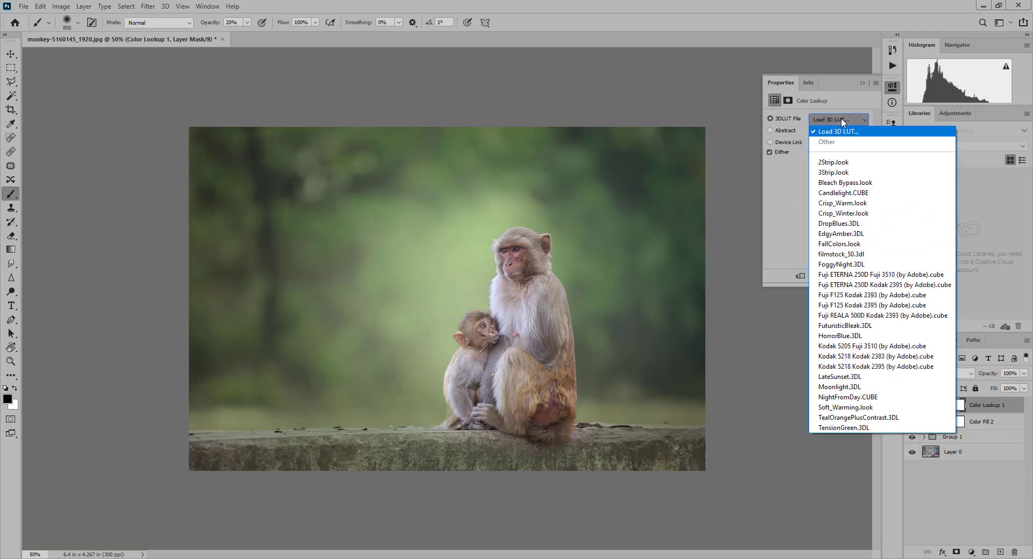
{"action": "left_click", "coordinate": [850, 203]}
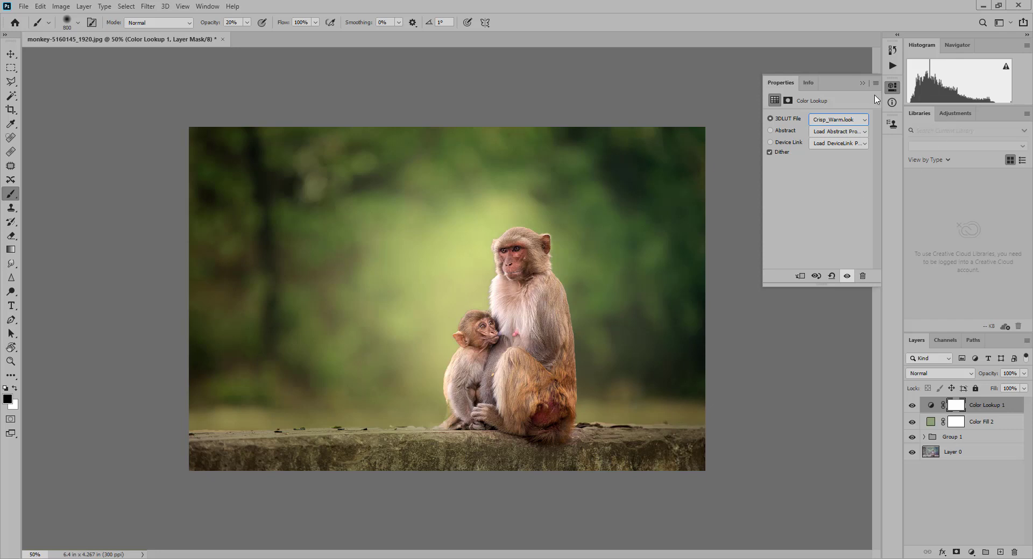
{"action": "left_click", "coordinate": [862, 83]}
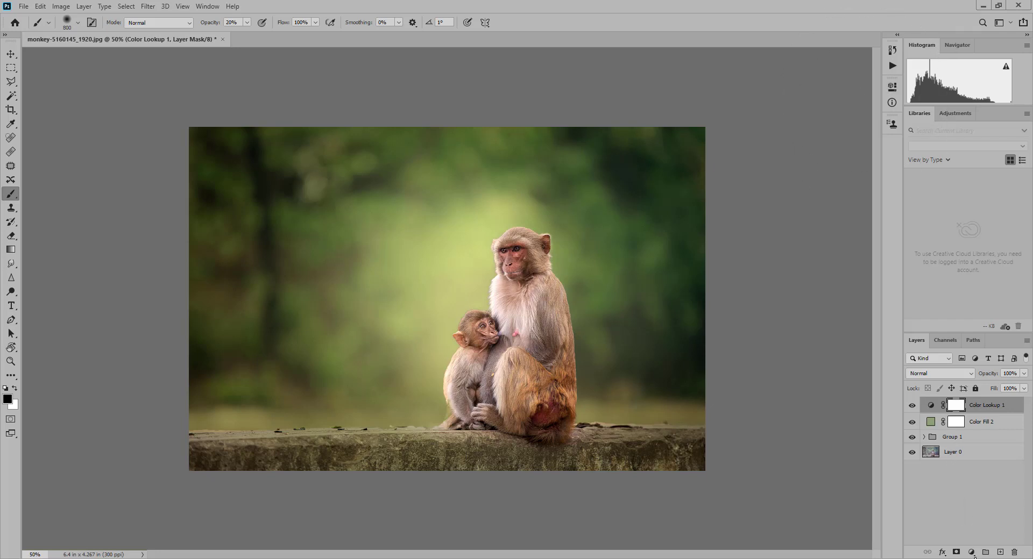
- Add a second Color Lookup adjustment layer with the Crisp_Winter.look 3D LUT and lower its opacity to 24%
{"action": "left_click", "coordinate": [972, 553]}
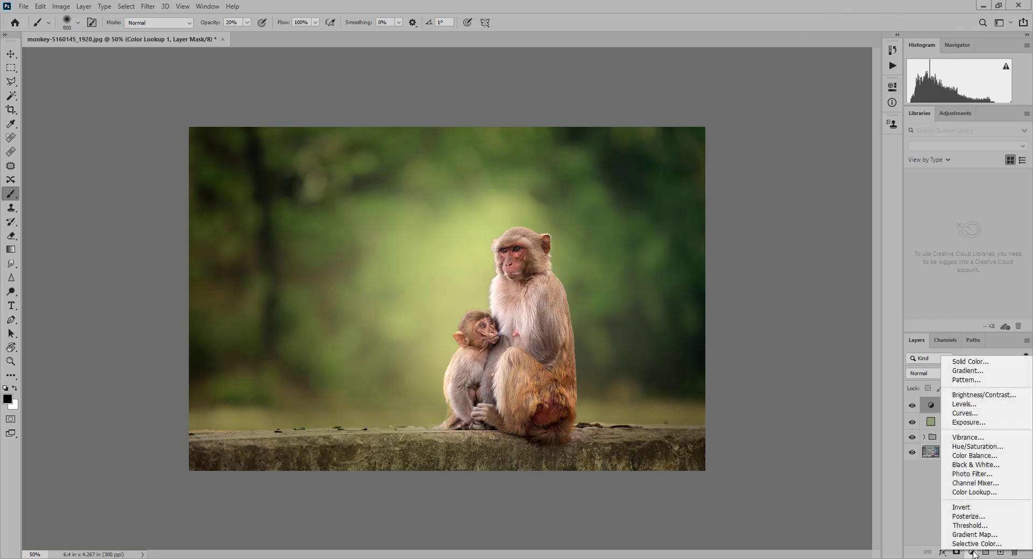
{"action": "left_click", "coordinate": [975, 493]}
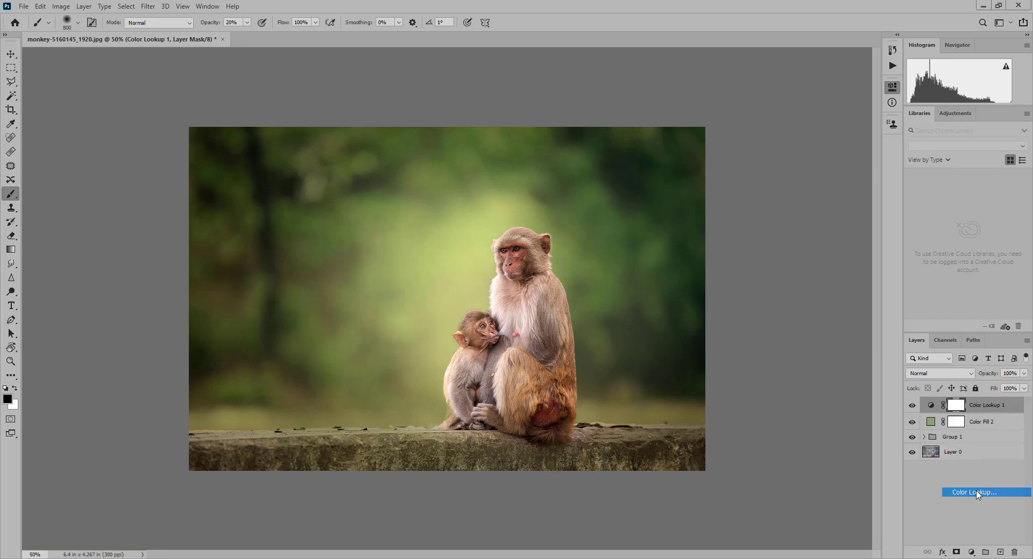
{"action": "left_click", "coordinate": [855, 119]}
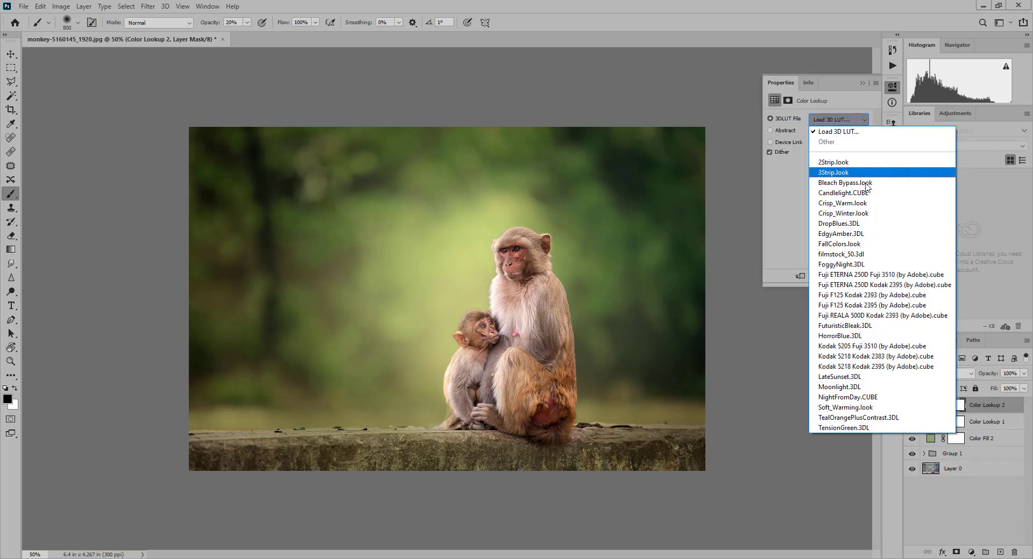
{"action": "left_click", "coordinate": [860, 216]}
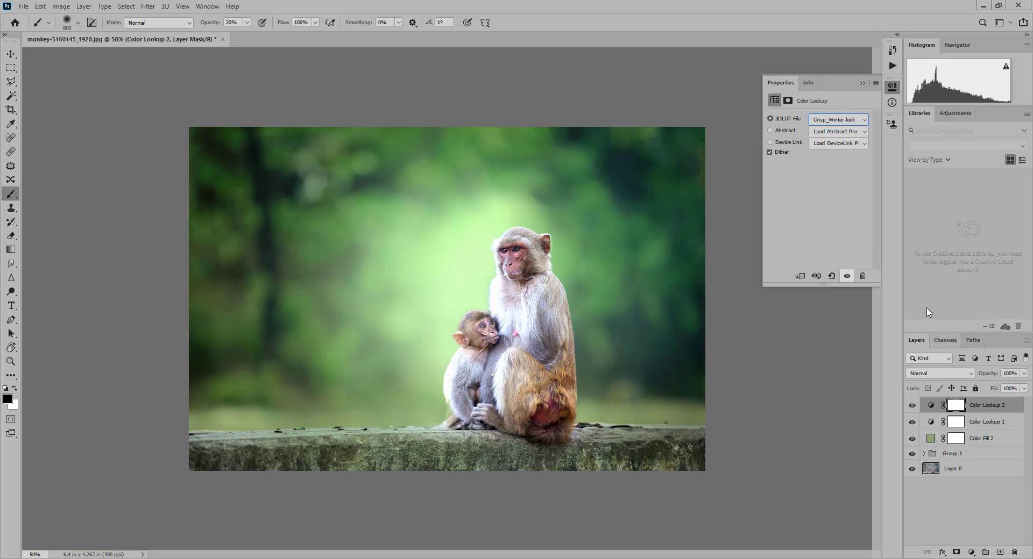
{"action": "left_click", "coordinate": [862, 83]}
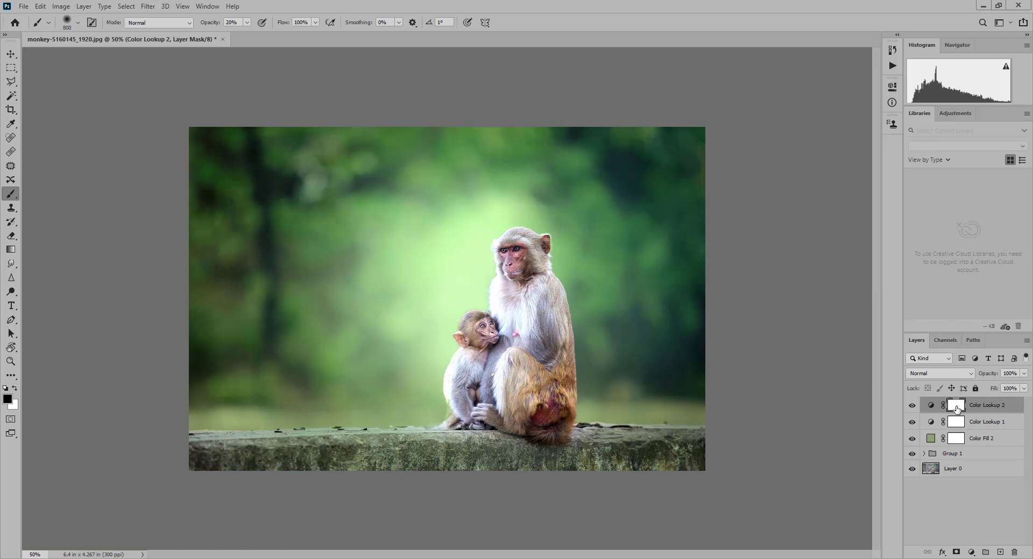
{"action": "left_click", "coordinate": [1025, 373]}
{"action": "left_click_drag", "start_coordinate": [1026, 385], "coordinate": [988, 392]}
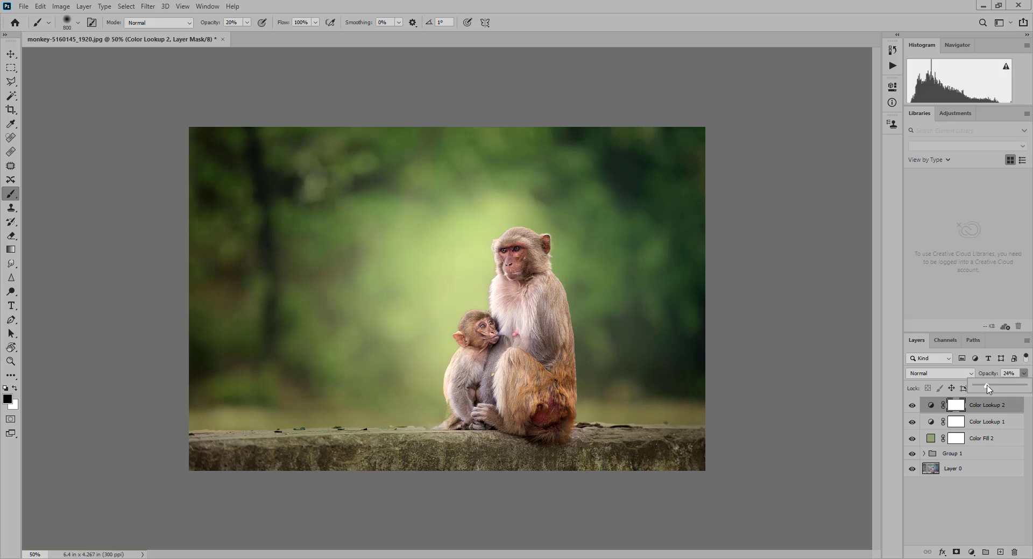
{"action": "left_click", "coordinate": [1017, 375]}
{"action": "left_click", "coordinate": [987, 457], "text": "shift"}
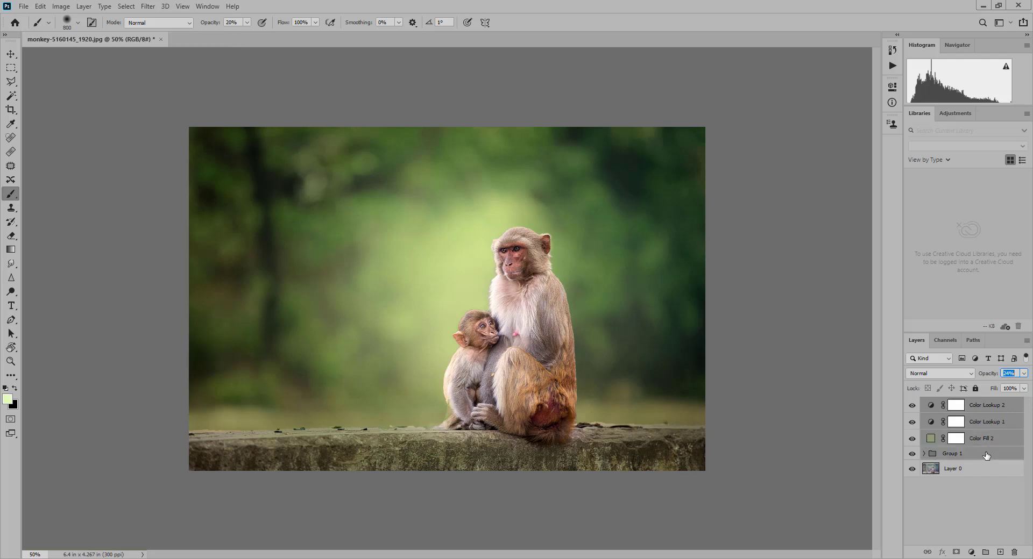
{"action": "key", "text": "ctrl+g"}
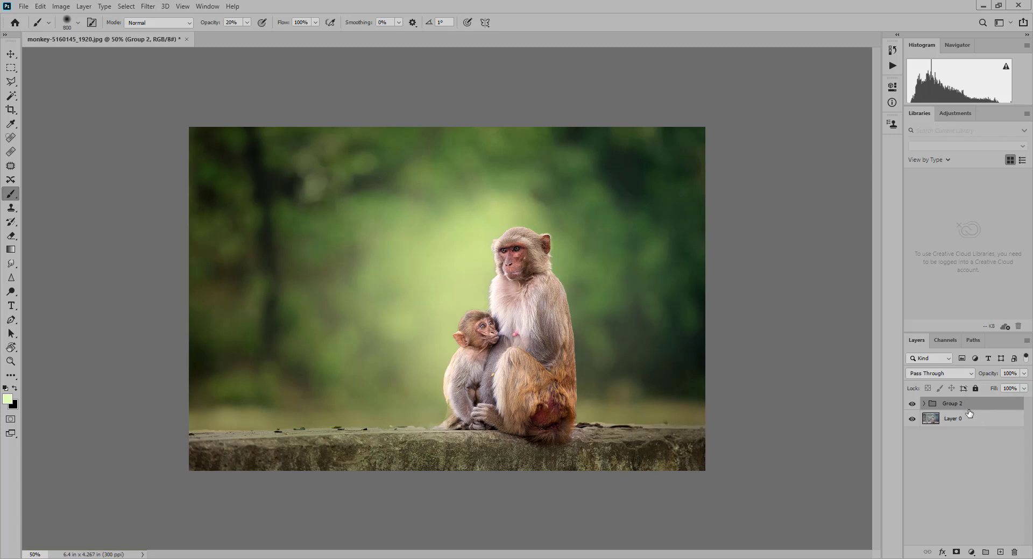
{"action": "key", "text": "ctrl+j"}
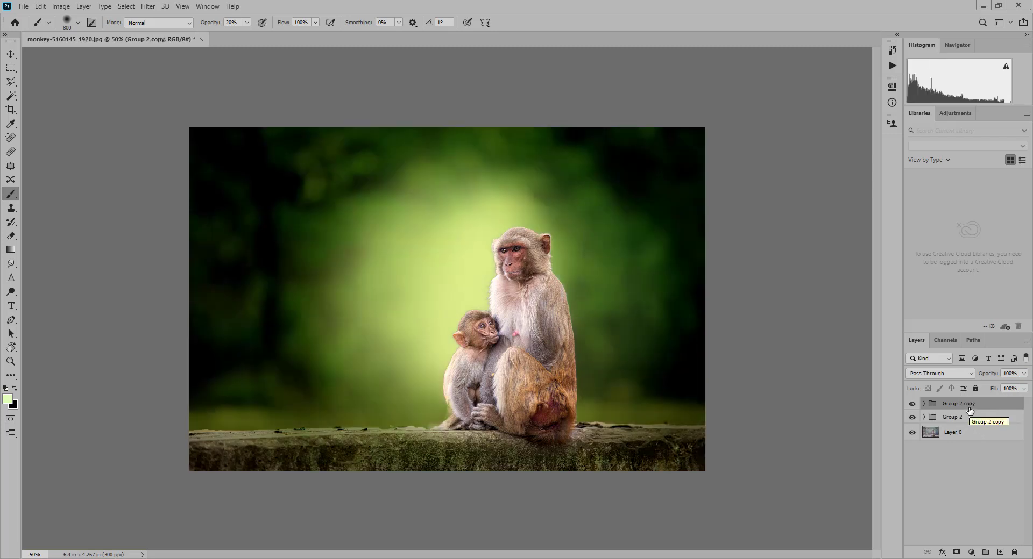
{"action": "key", "text": "Delete"}
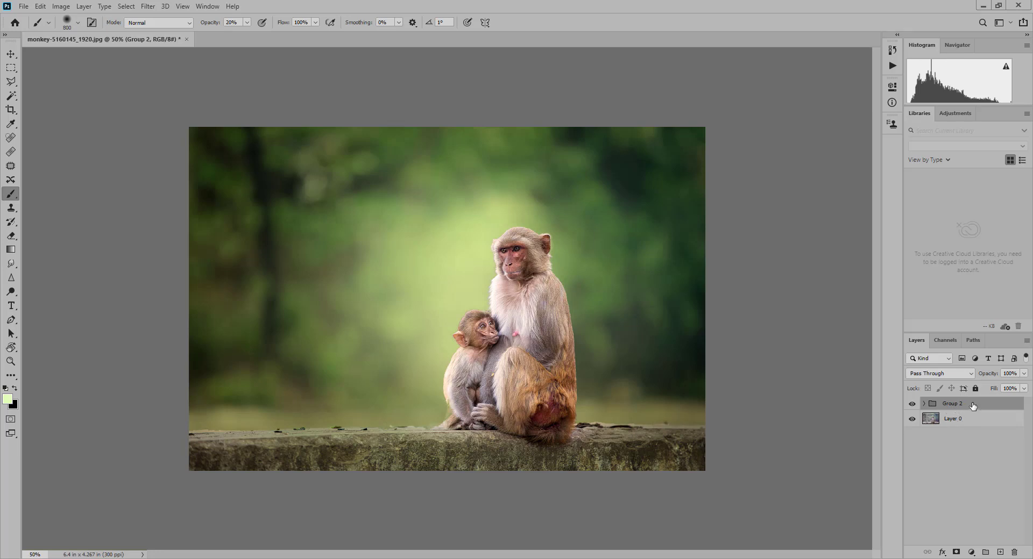
{"action": "key", "text": "ctrl+shift+g"}
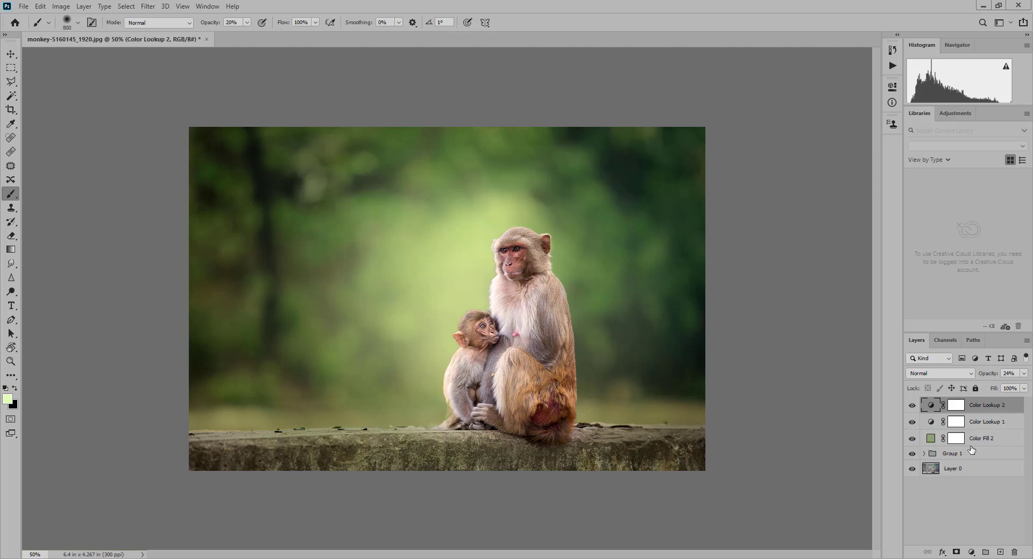
- Group all layers from Layer 0 up to Color Lookup 2, then duplicate the group and hide the original
{"action": "left_click", "coordinate": [976, 473]}
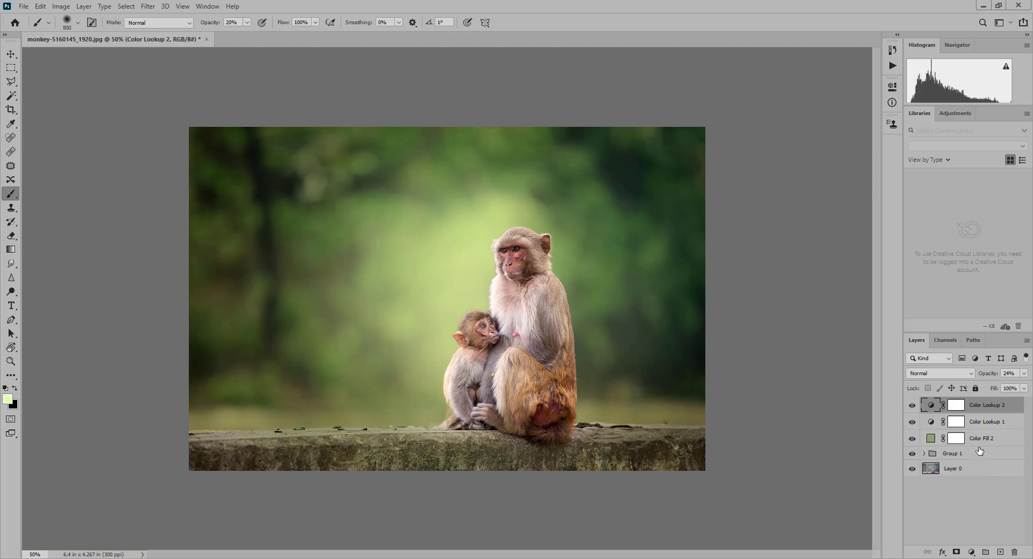
{"action": "left_click", "coordinate": [987, 407], "text": "shift"}
{"action": "key", "text": "ctrl+g"}
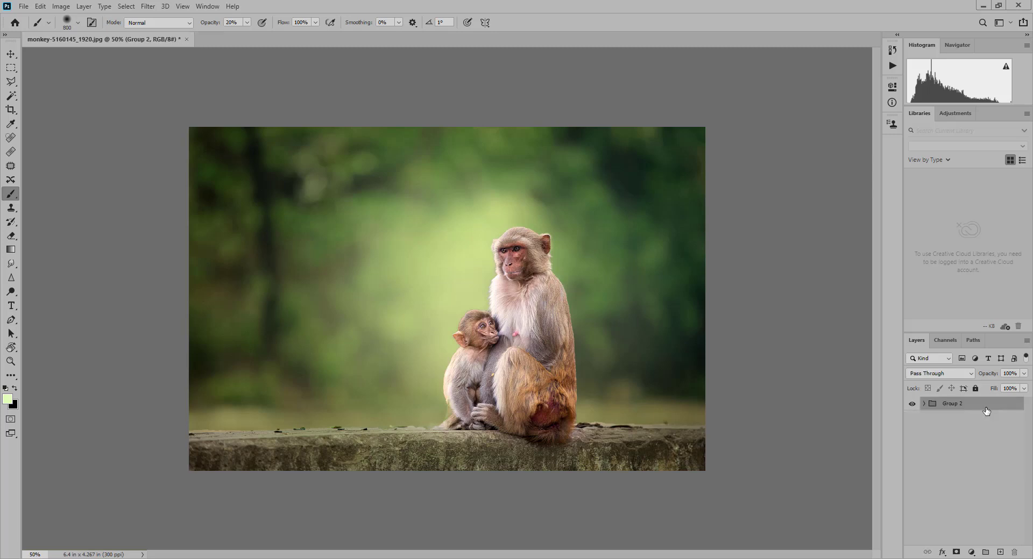
{"action": "key", "text": "ctrl+j"}
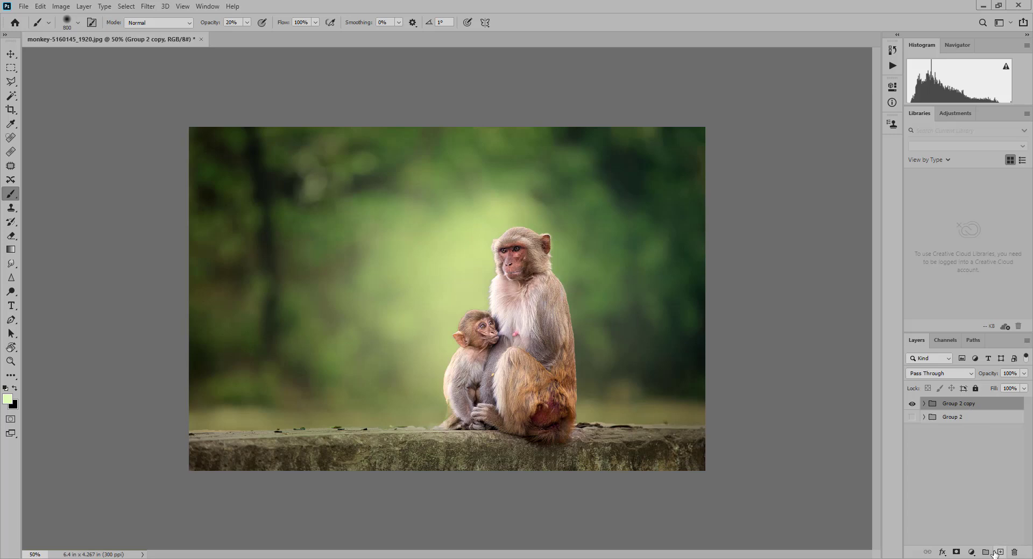
- Convert the Group 2 copy group to a smart object
{"action": "right_click", "coordinate": [987, 408]}
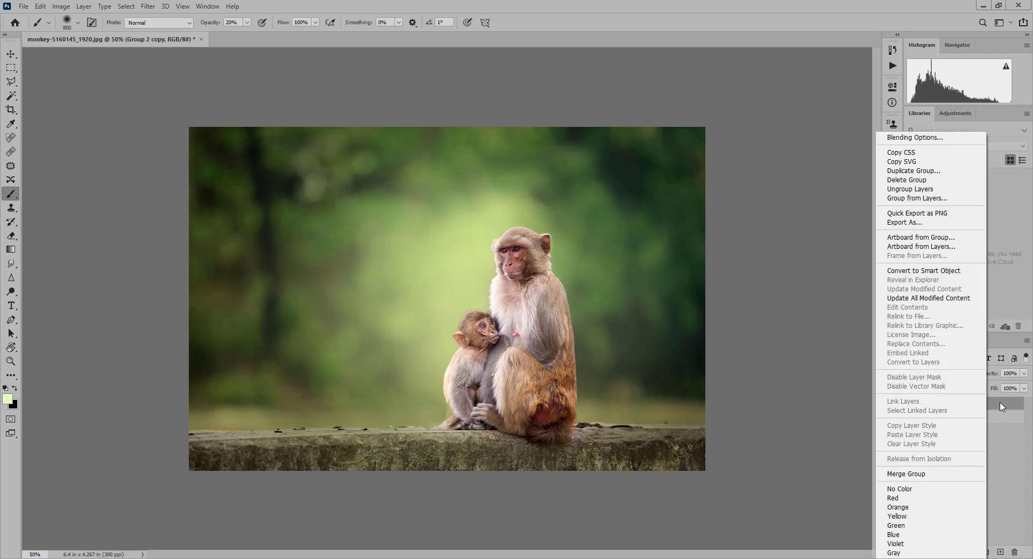
{"action": "left_click", "coordinate": [1000, 407]}
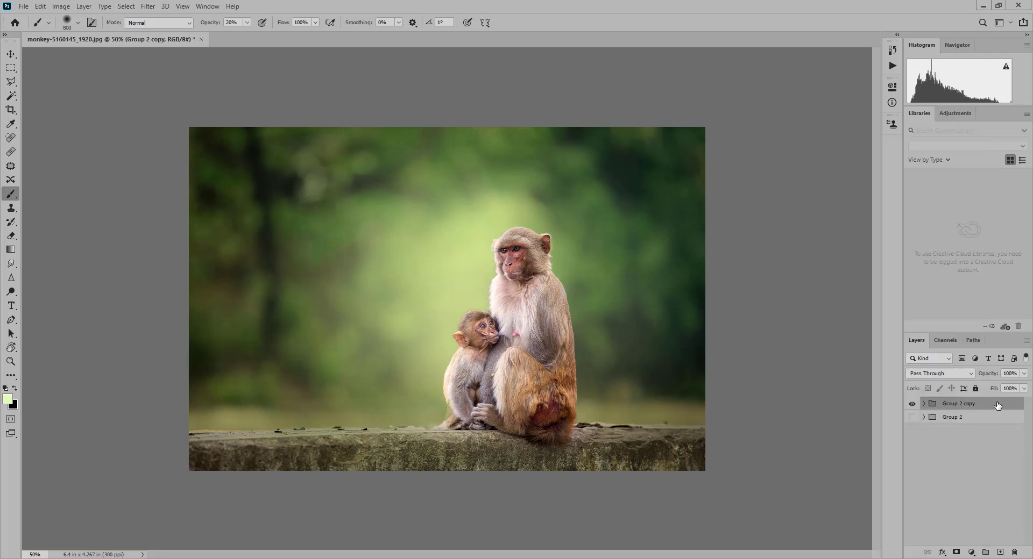
{"action": "right_click", "coordinate": [998, 405]}
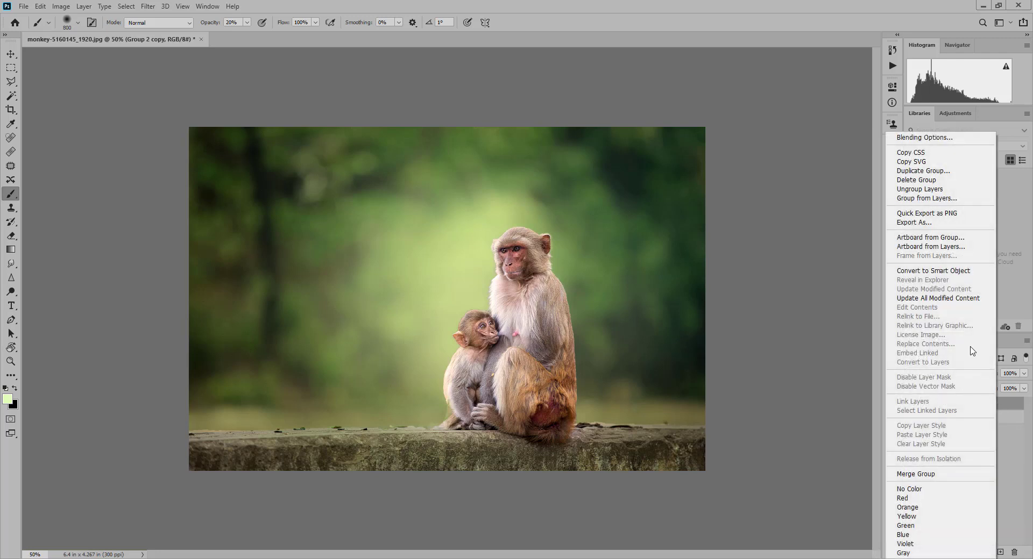
{"action": "left_click", "coordinate": [952, 275]}
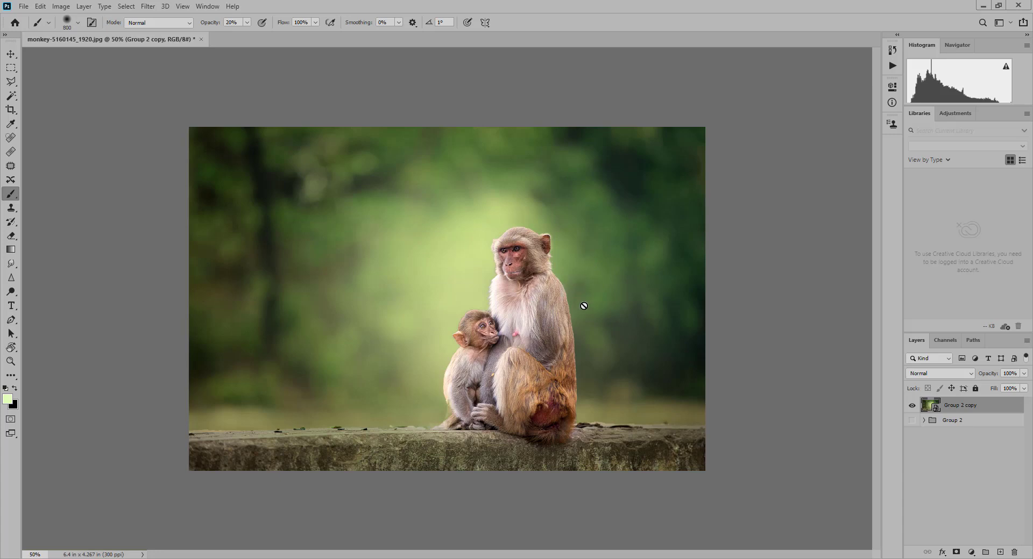
- Start the Camera Raw Filter on the Group 2 copy smart object and apply the Modern 04 profile with an amount of 56
{"action": "left_click", "coordinate": [25, 7]}
{"action": "mouse_move", "coordinate": [146, 6]}
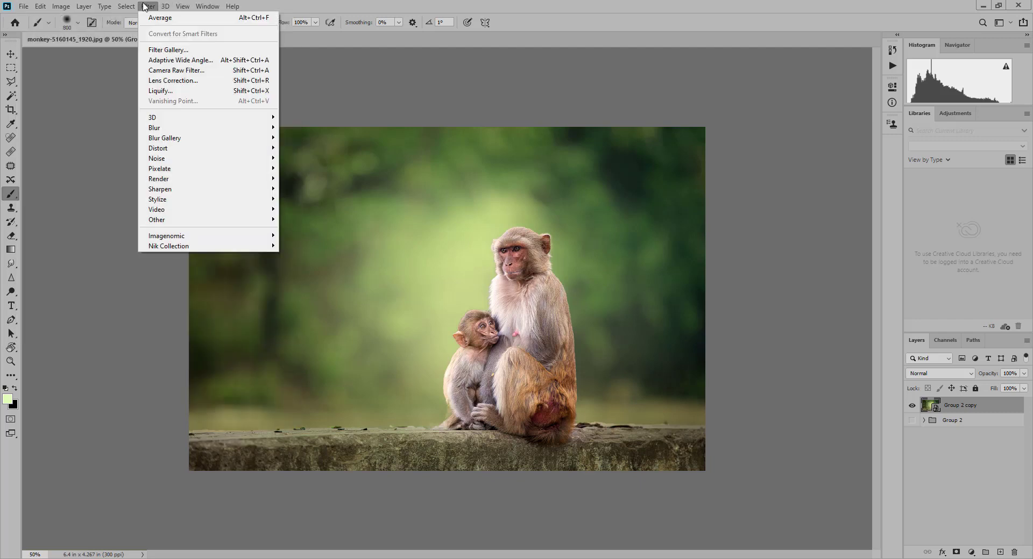
{"action": "left_click", "coordinate": [196, 74]}
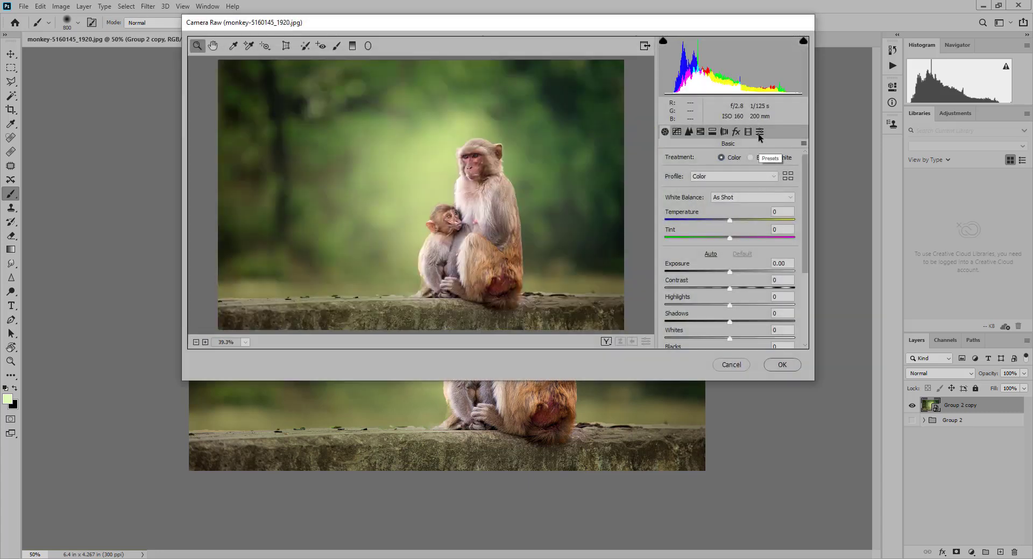
{"action": "left_click", "coordinate": [787, 176]}
{"action": "scroll", "coordinate": [805, 237], "scroll_direction": "down", "scroll_amount": 1}
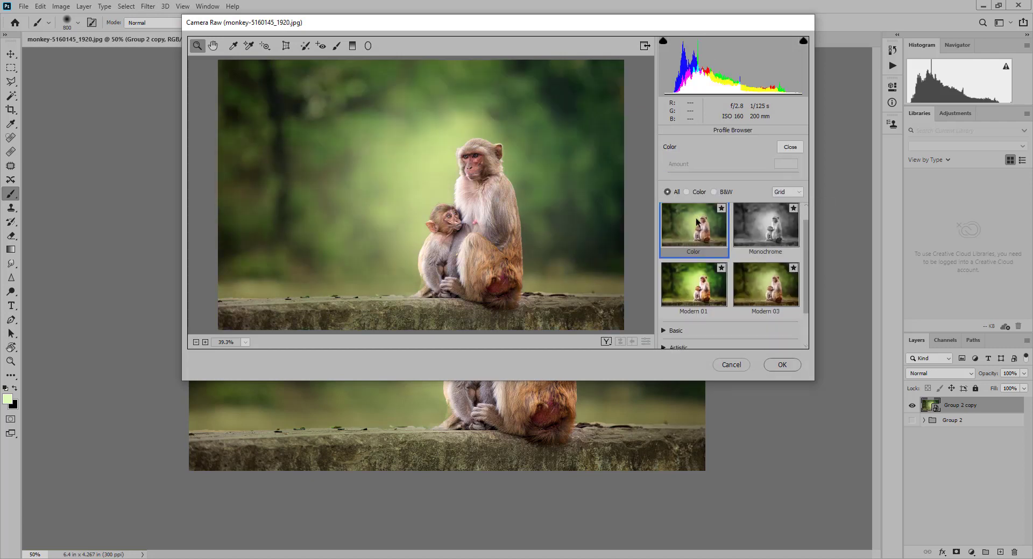
{"action": "scroll", "coordinate": [696, 221], "scroll_direction": "down", "scroll_amount": 2}
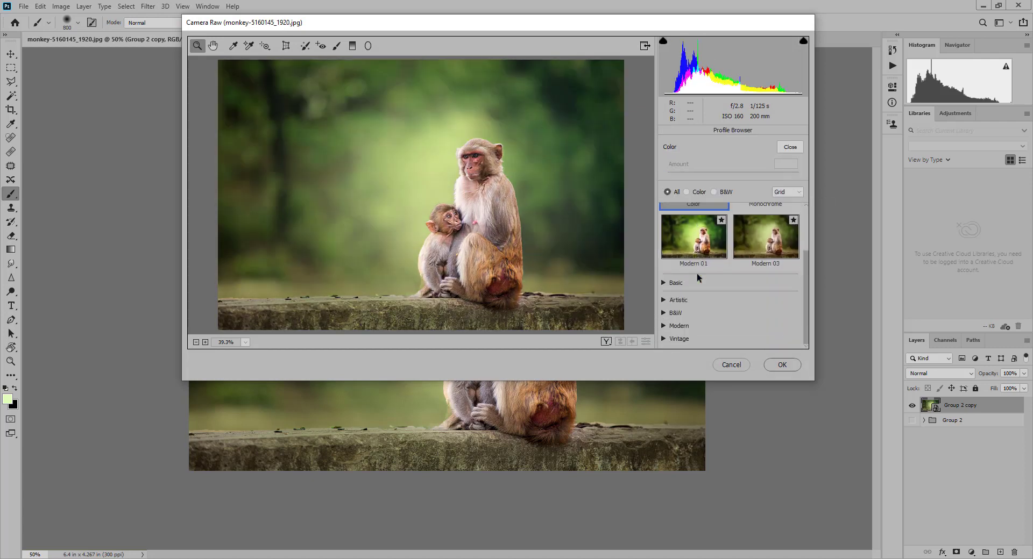
{"action": "left_click", "coordinate": [664, 326]}
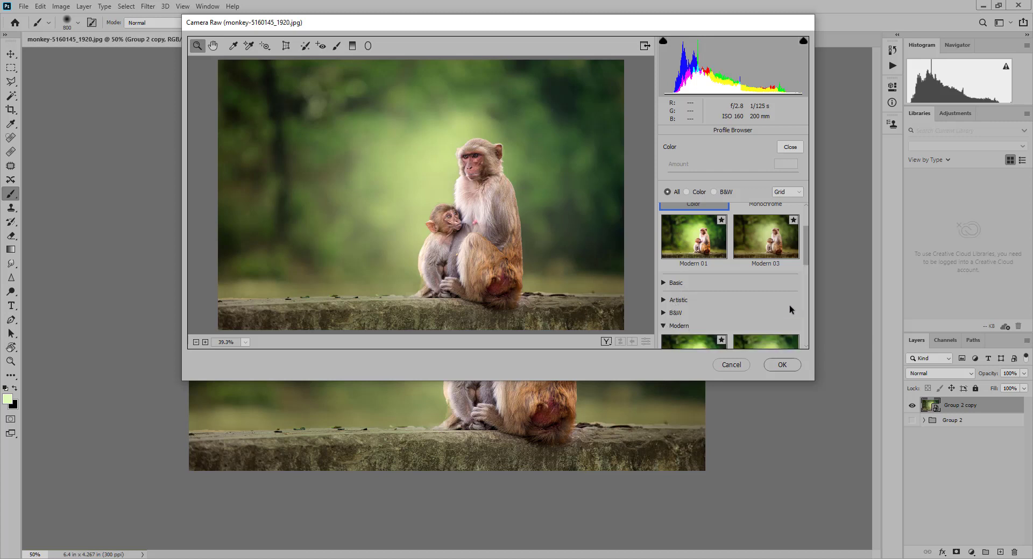
{"action": "left_click_drag", "start_coordinate": [805, 251], "coordinate": [806, 293]}
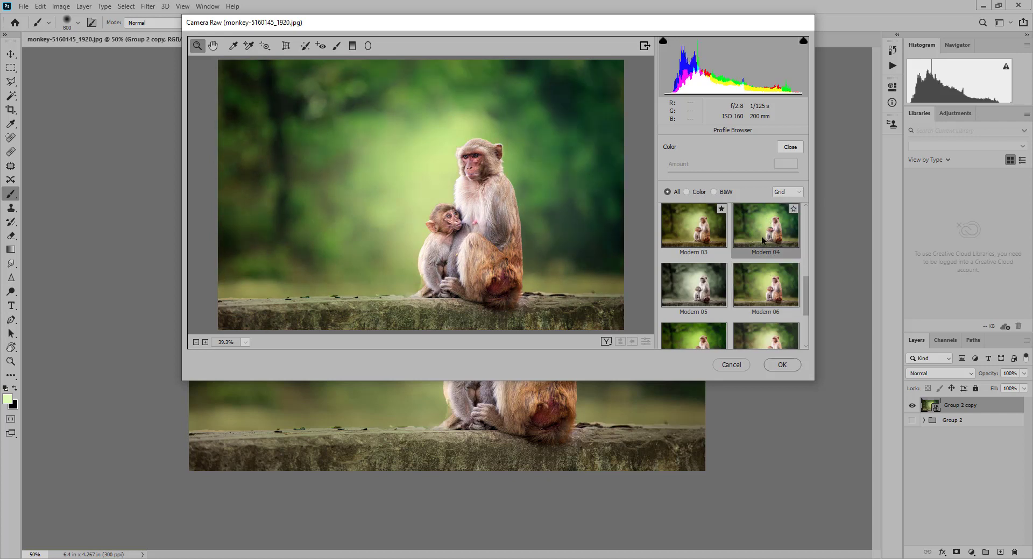
{"action": "double_click", "coordinate": [767, 232]}
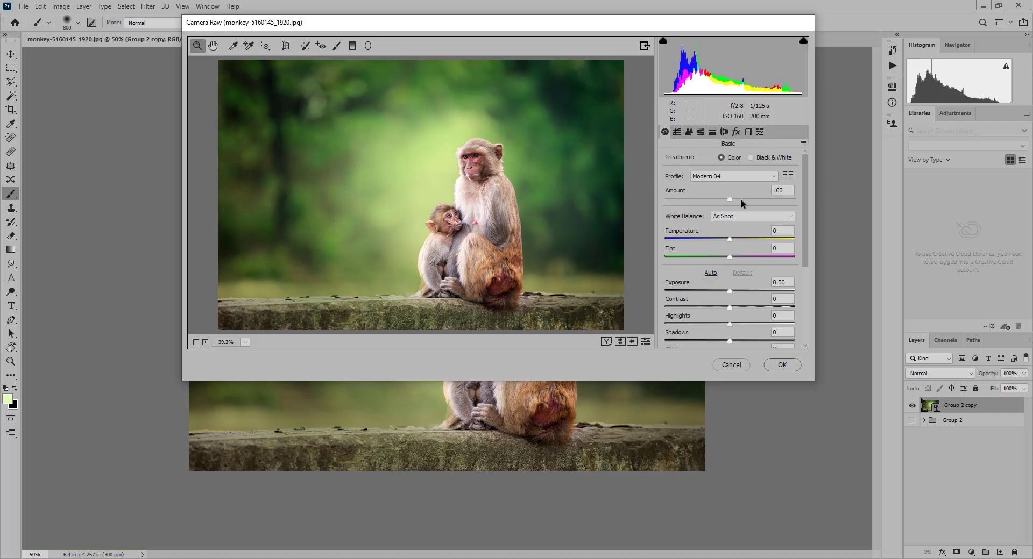
{"action": "left_click_drag", "start_coordinate": [730, 199], "coordinate": [700, 195]}
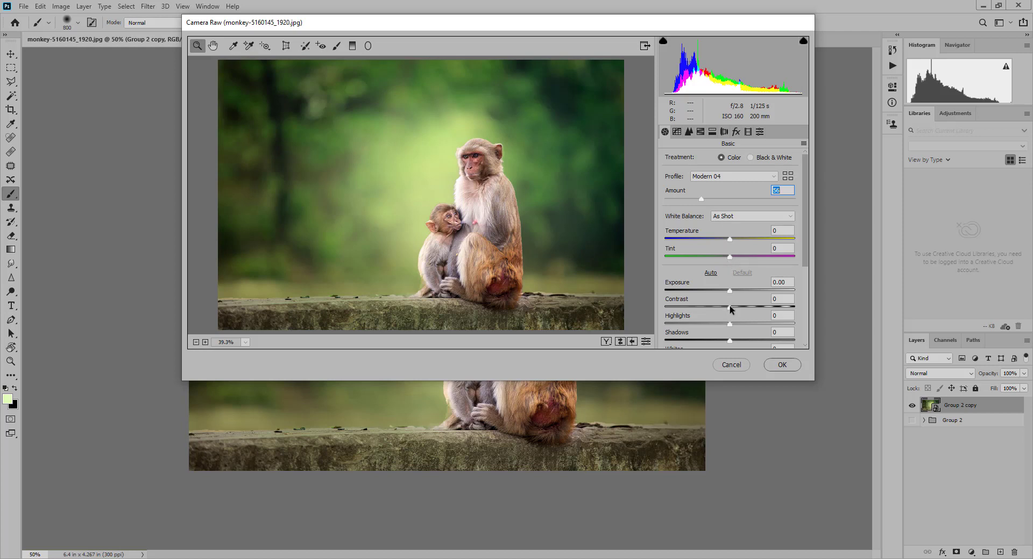
- Set Contrast to +7, Texture to +18 and Clarity to +11, raise Shadows moderately, and apply the Camera Raw filter
{"action": "left_click_drag", "start_coordinate": [728, 309], "coordinate": [735, 310]}
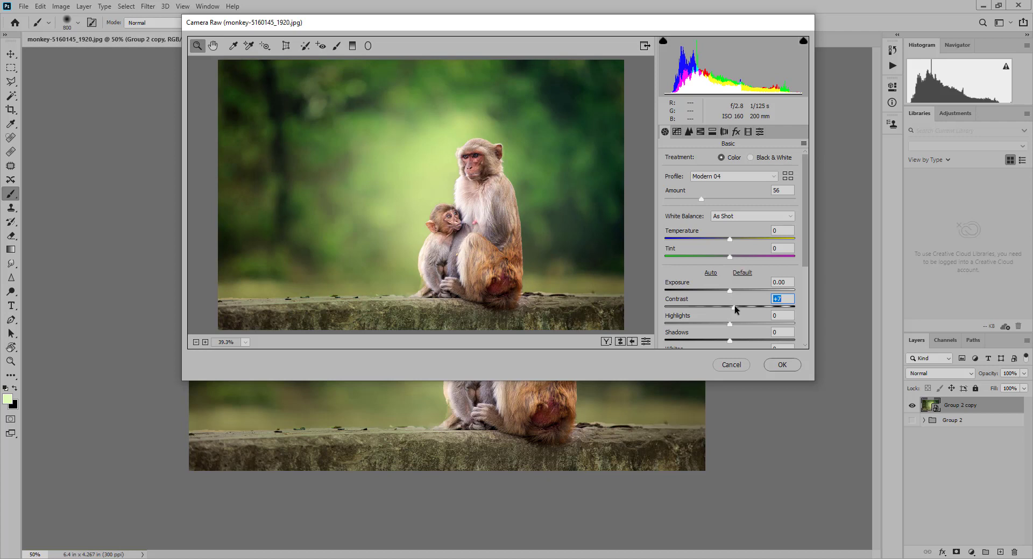
{"action": "left_click_drag", "start_coordinate": [806, 248], "coordinate": [805, 327]}
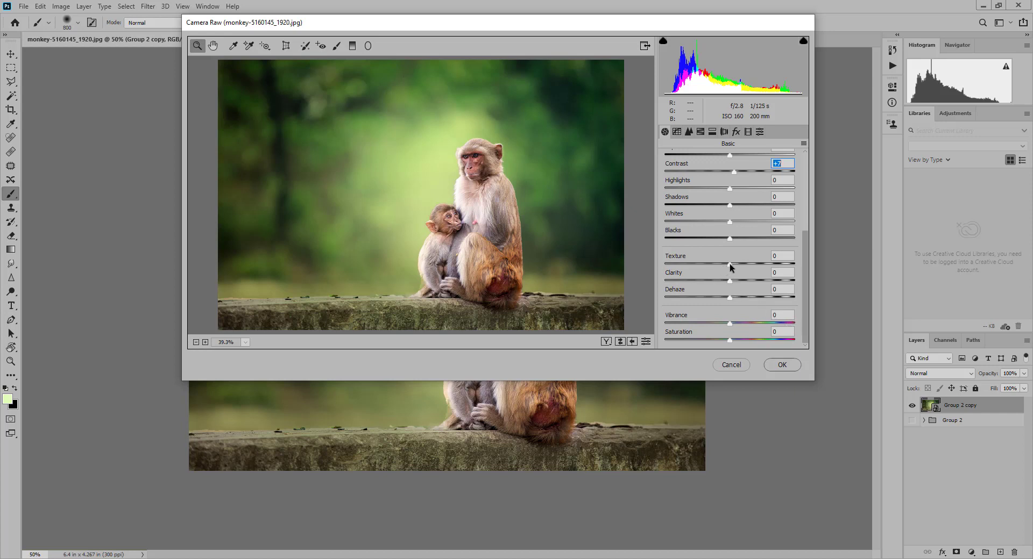
{"action": "left_click_drag", "start_coordinate": [730, 264], "coordinate": [738, 266]}
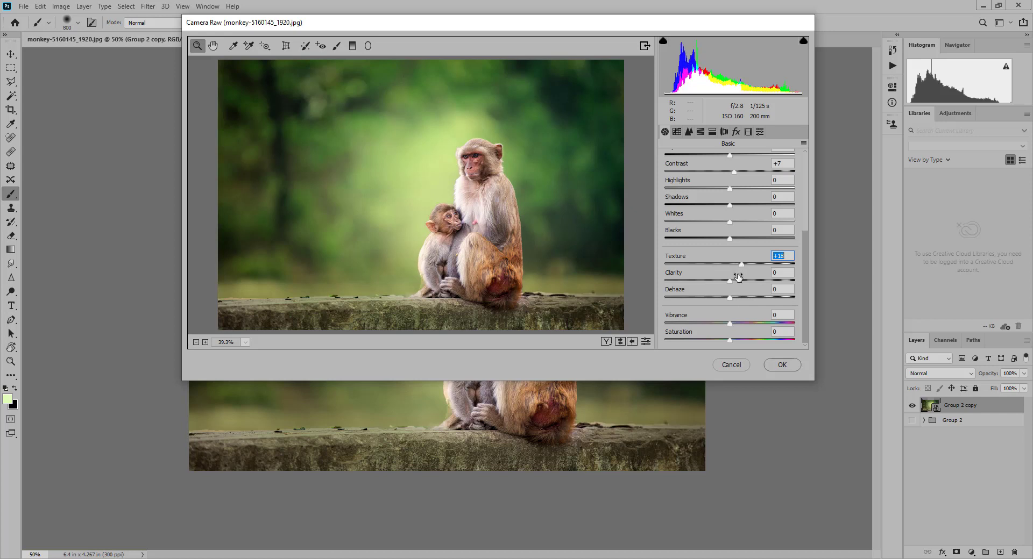
{"action": "left_click_drag", "start_coordinate": [731, 281], "coordinate": [736, 278]}
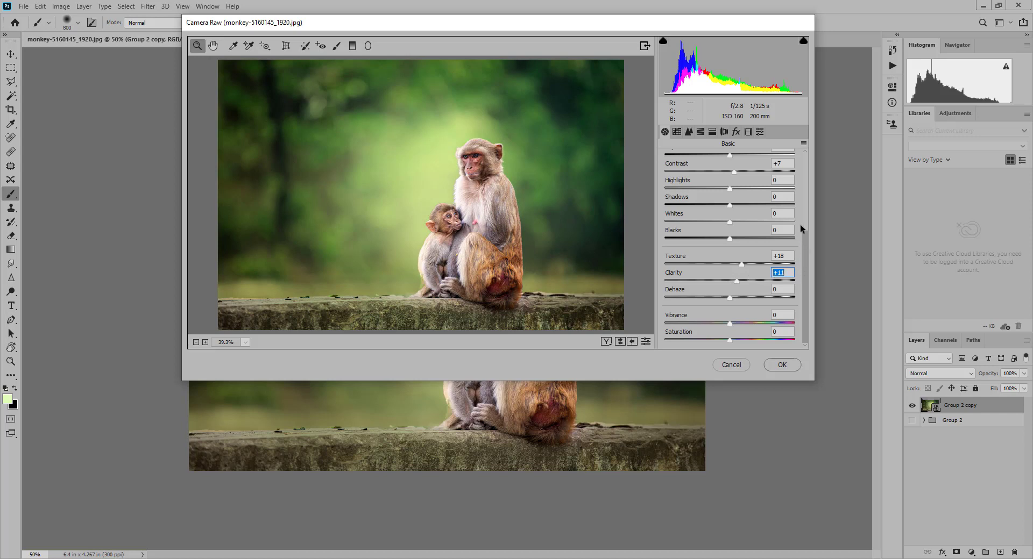
{"action": "left_click_drag", "start_coordinate": [801, 226], "coordinate": [804, 160]}
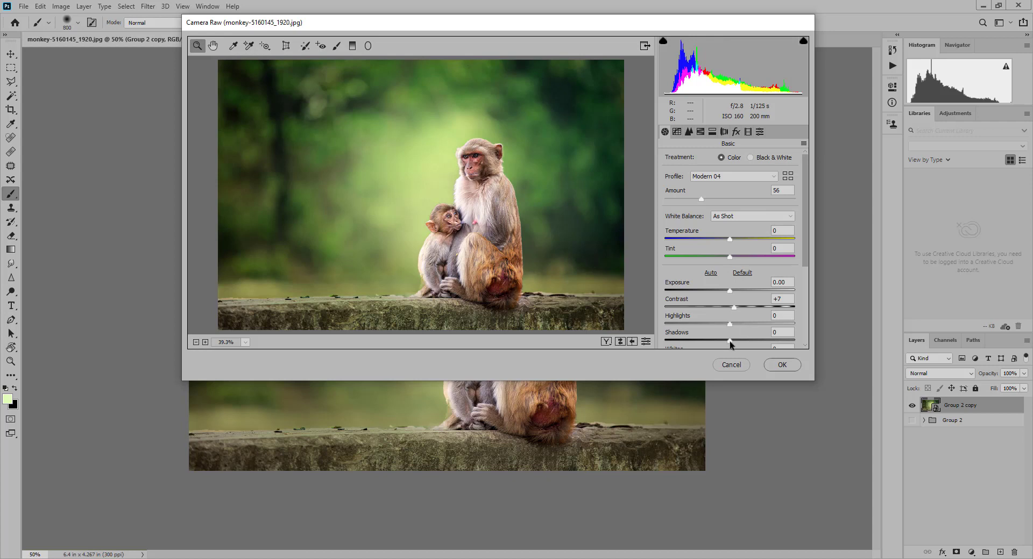
{"action": "left_click_drag", "start_coordinate": [729, 340], "coordinate": [755, 345]}
{"action": "left_click", "coordinate": [782, 364]}
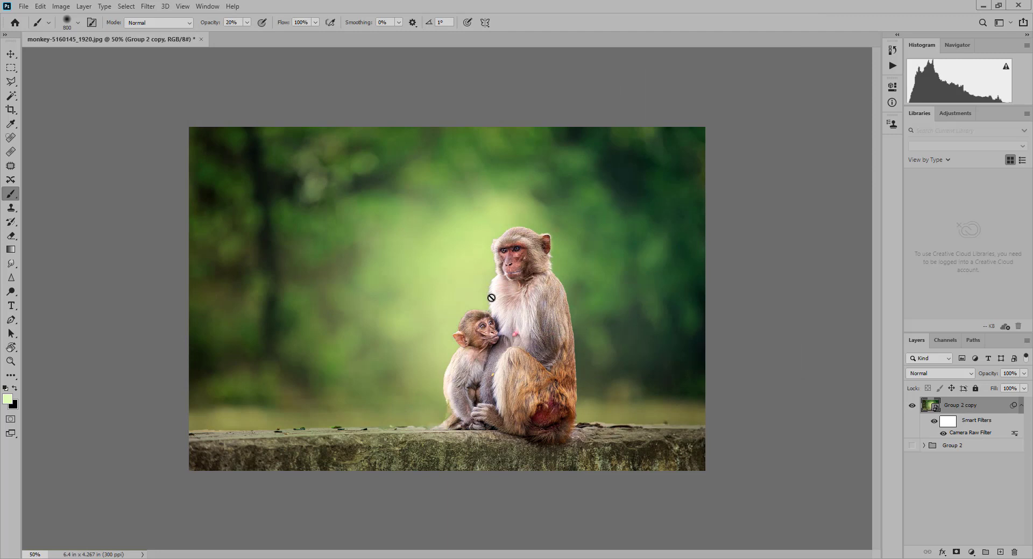
- Compare the image with the smart filter off and on, and reduce the Camera Raw filter's blending opacity
{"action": "left_click", "coordinate": [934, 423]}
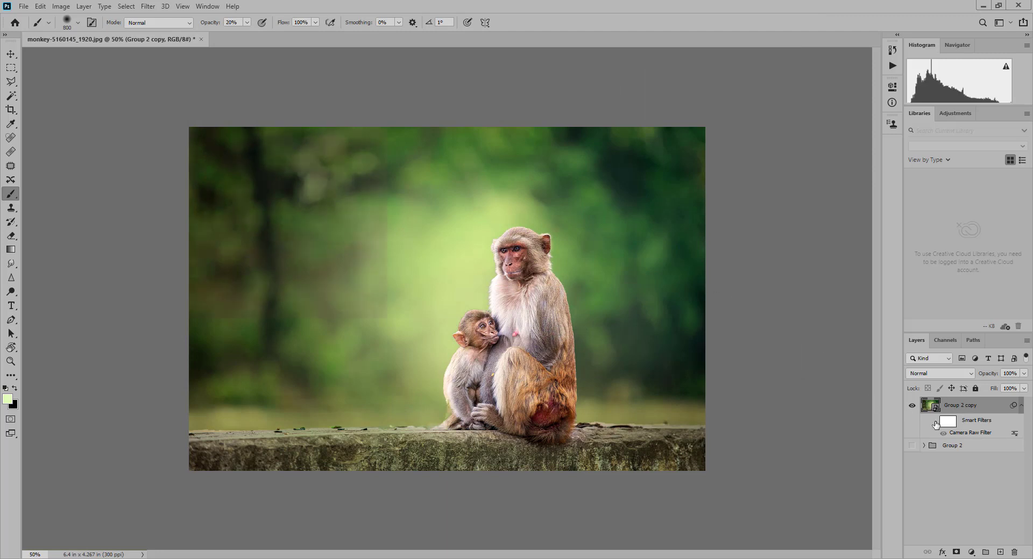
{"action": "left_click", "coordinate": [935, 423]}
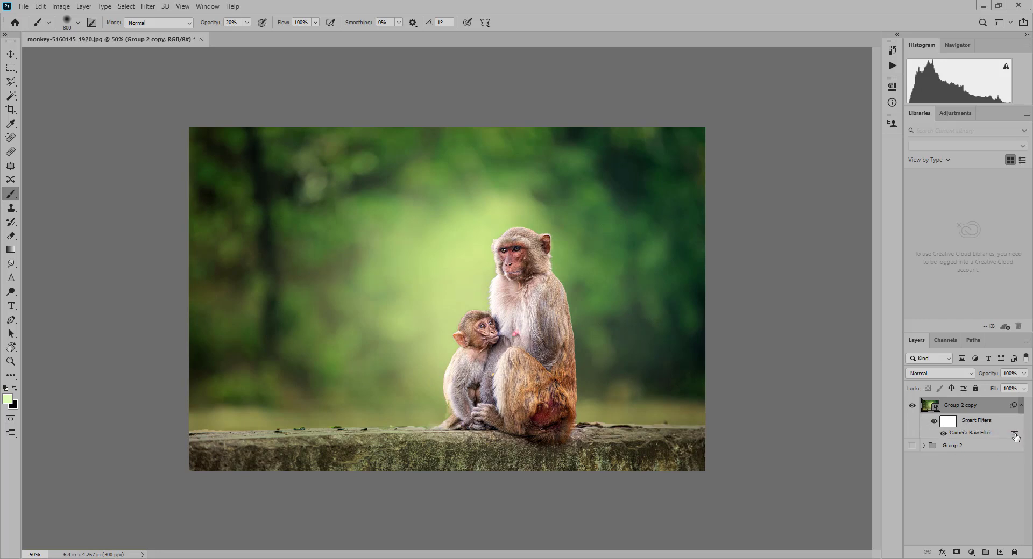
{"action": "double_click", "coordinate": [1014, 435]}
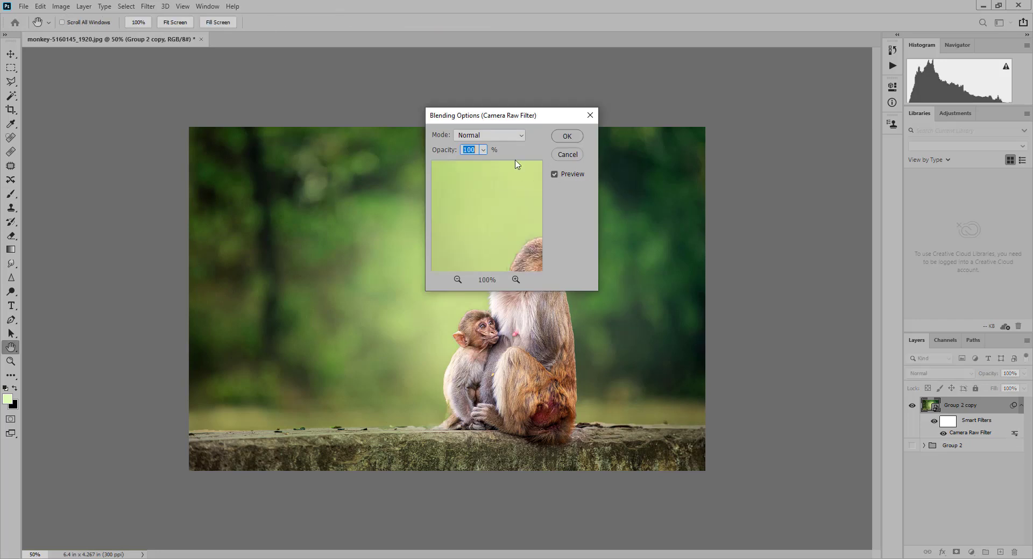
{"action": "left_click_drag", "start_coordinate": [506, 115], "coordinate": [719, 89]}
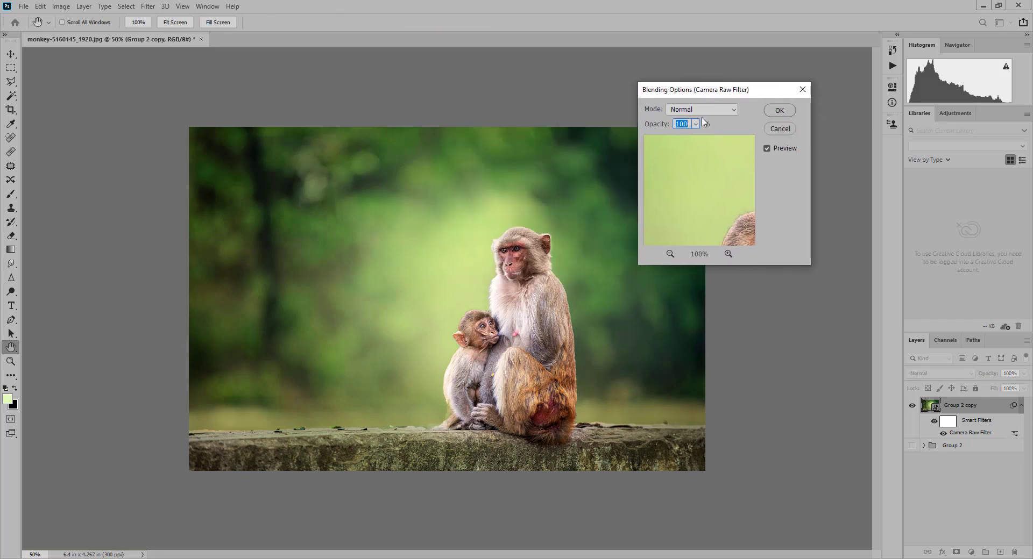
{"action": "left_click", "coordinate": [696, 123]}
{"action": "left_click_drag", "start_coordinate": [695, 140], "coordinate": [673, 139]}
{"action": "left_click", "coordinate": [779, 111]}
- Merge the Group 2 copy smart object and its filter into a regular pixel layer, and duplicate the document from a floating window
{"action": "key", "text": "b"}
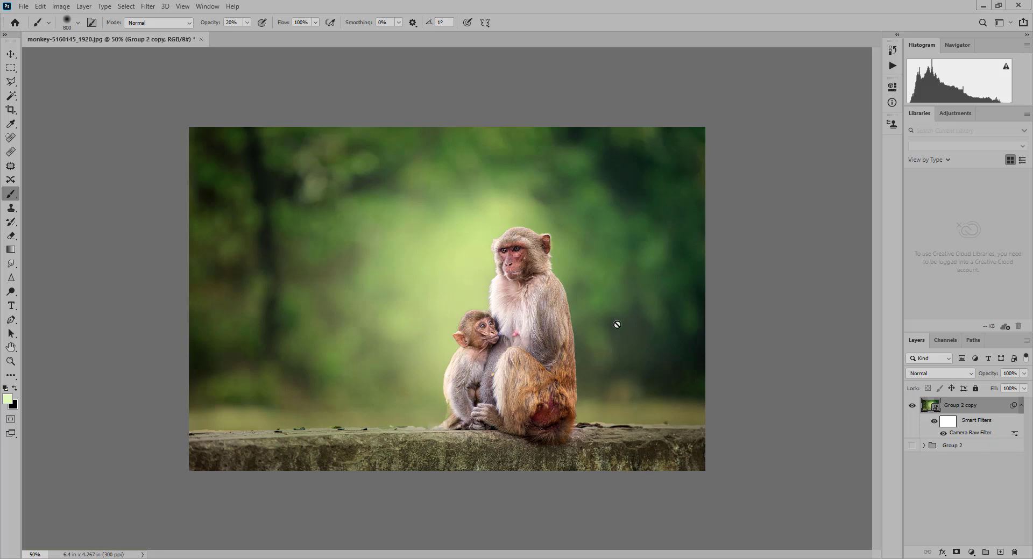
{"action": "key", "text": "ctrl+shift+e"}
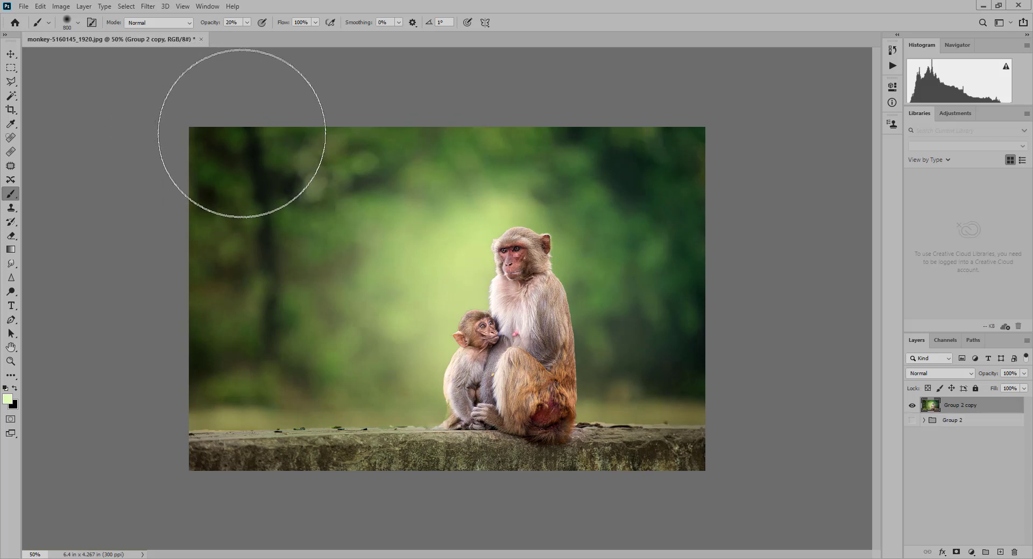
{"action": "key", "text": "v"}
{"action": "mouse_move", "coordinate": [128, 41]}
{"action": "left_mouse_down"}
{"action": "mouse_move", "coordinate": [423, 81]}
{"action": "mouse_move", "coordinate": [252, 80]}
{"action": "left_mouse_up"}
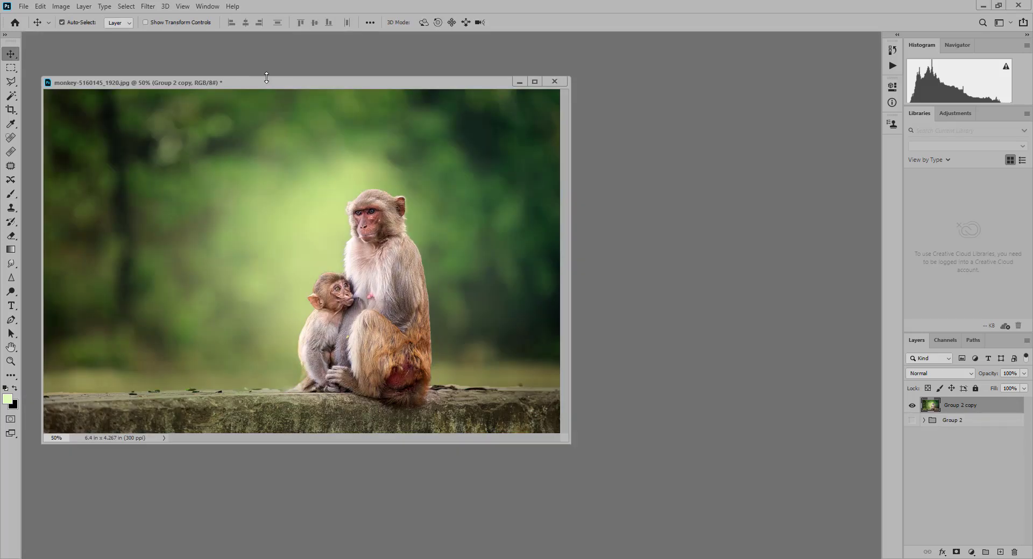
{"action": "right_click", "coordinate": [284, 85]}
{"action": "left_click", "coordinate": [296, 89]}
{"action": "key", "text": "Return"}
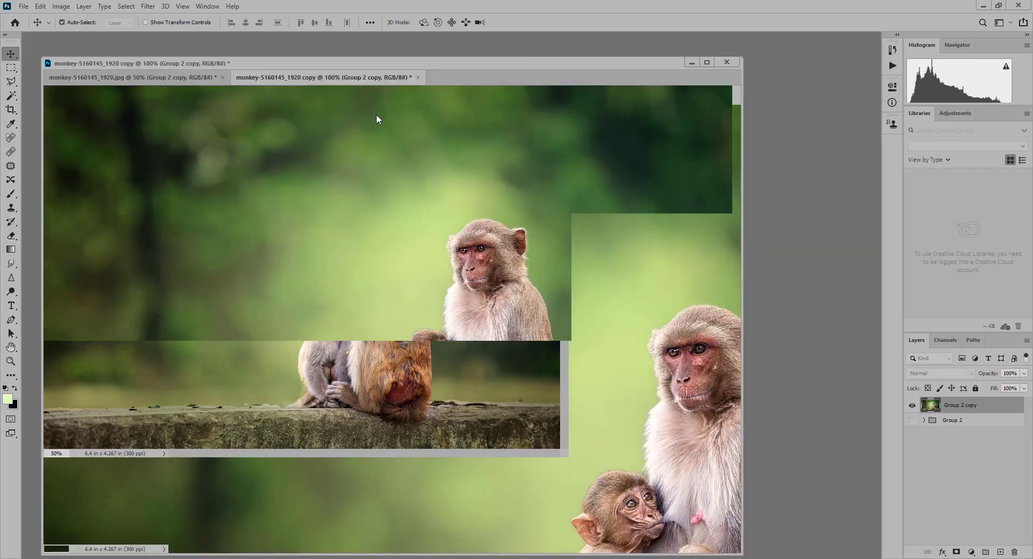
- Float the duplicate document and arrange both image windows side by side at 33.3% zoom
{"action": "left_click_drag", "start_coordinate": [327, 78], "coordinate": [530, 70]}
{"action": "scroll", "coordinate": [669, 115], "scroll_direction": "down", "scroll_amount": 2}
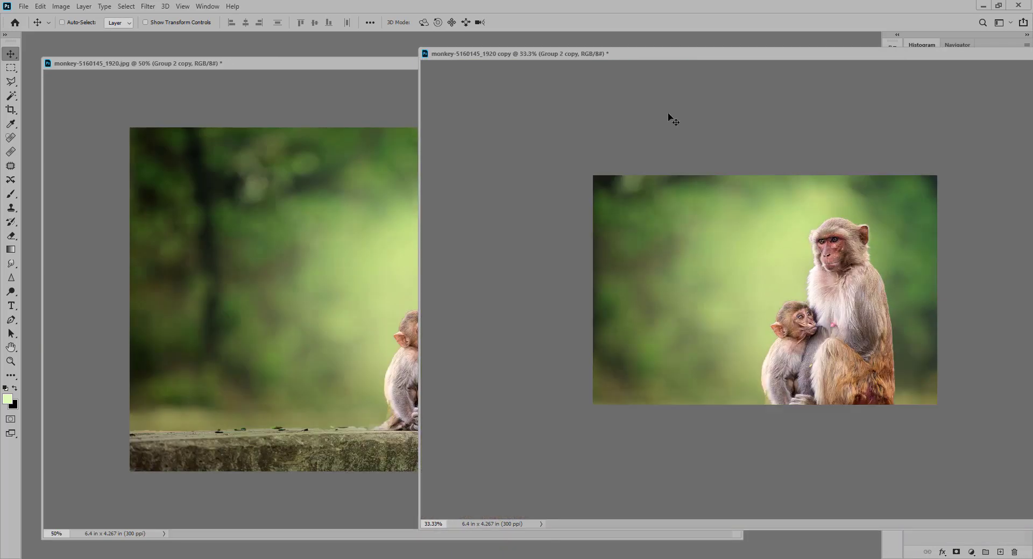
{"action": "left_click", "coordinate": [331, 158]}
{"action": "left_click_drag", "start_coordinate": [417, 68], "coordinate": [318, 55]}
{"action": "scroll", "coordinate": [371, 81], "scroll_direction": "down", "scroll_amount": 1}
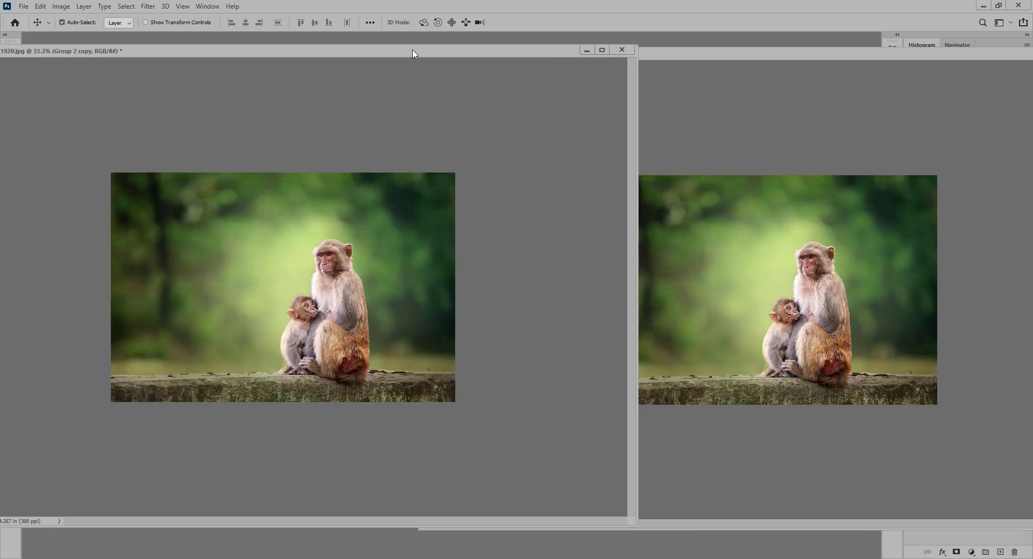
{"action": "left_click_drag", "start_coordinate": [415, 51], "coordinate": [375, 53]}
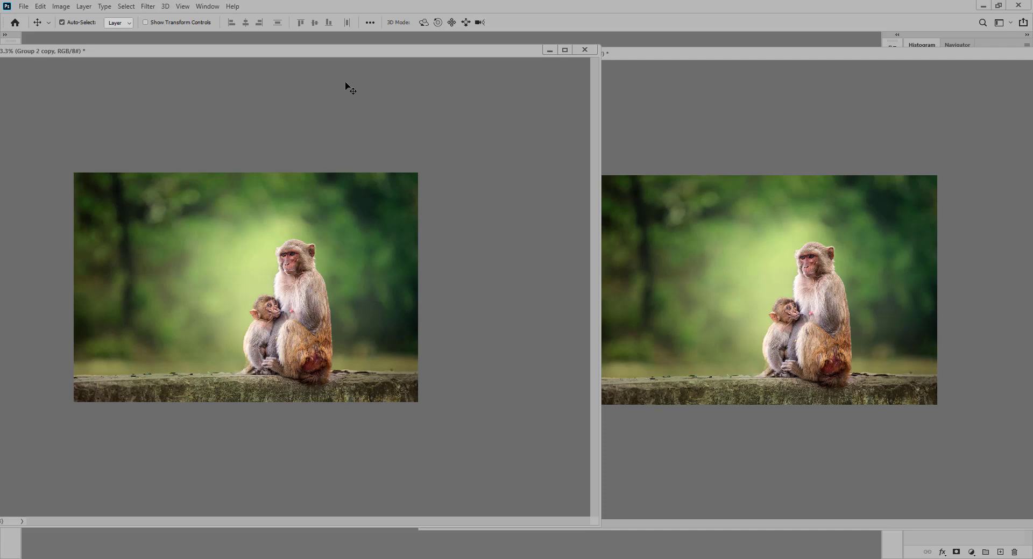
- Revert the original document to its opening monkey-5160145_1920.jpg snapshot in the History
{"action": "left_click", "coordinate": [147, 7]}
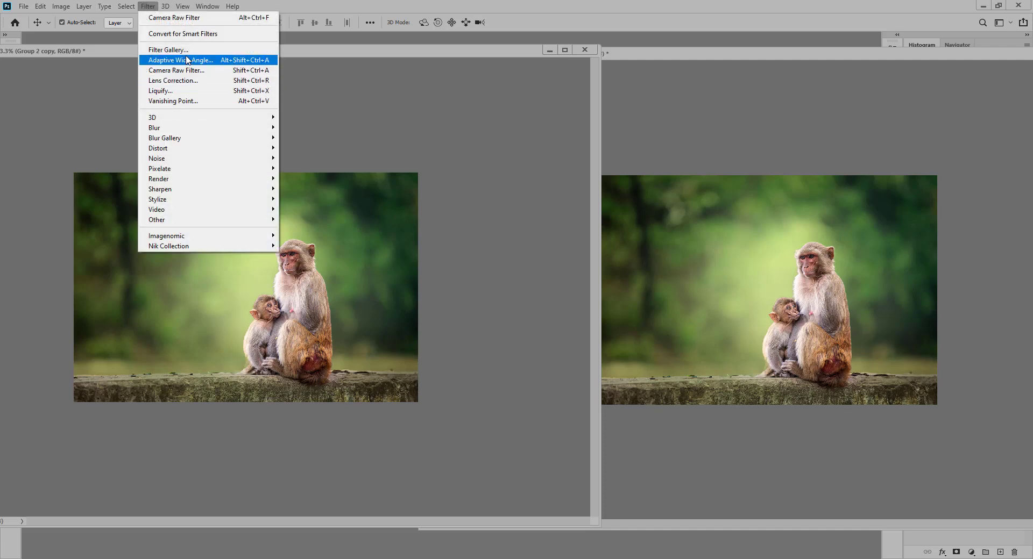
{"action": "mouse_move", "coordinate": [206, 6]}
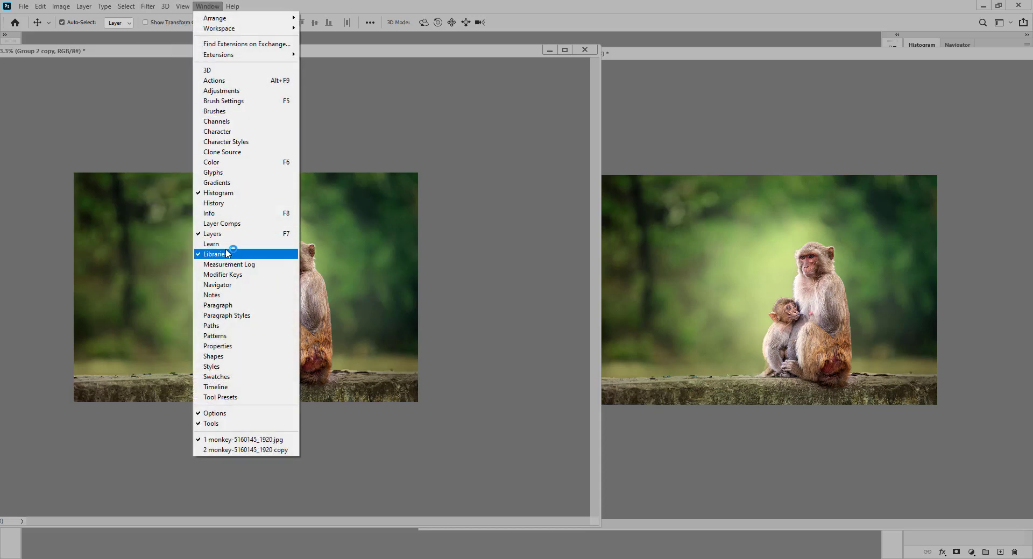
{"action": "left_click", "coordinate": [226, 204]}
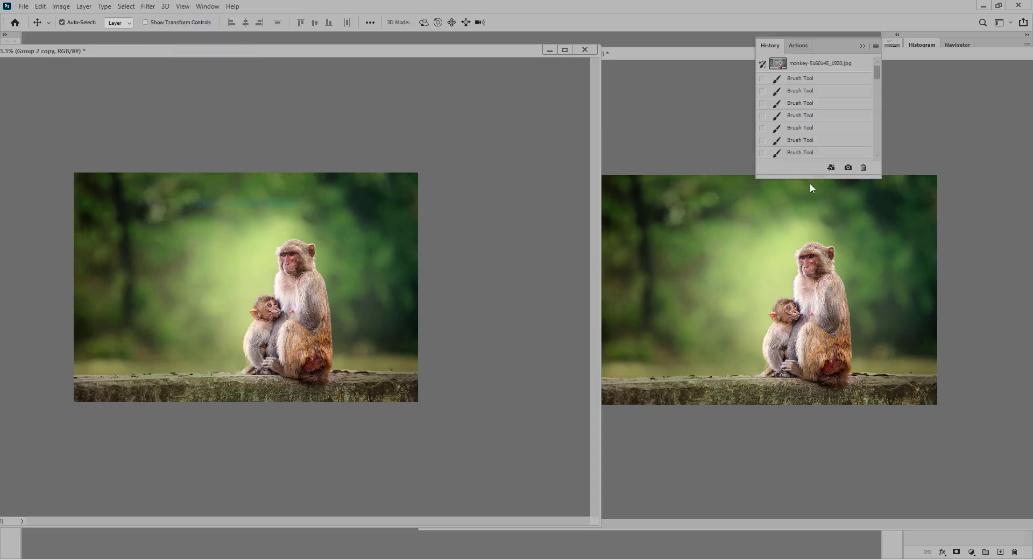
{"action": "left_click", "coordinate": [810, 64]}
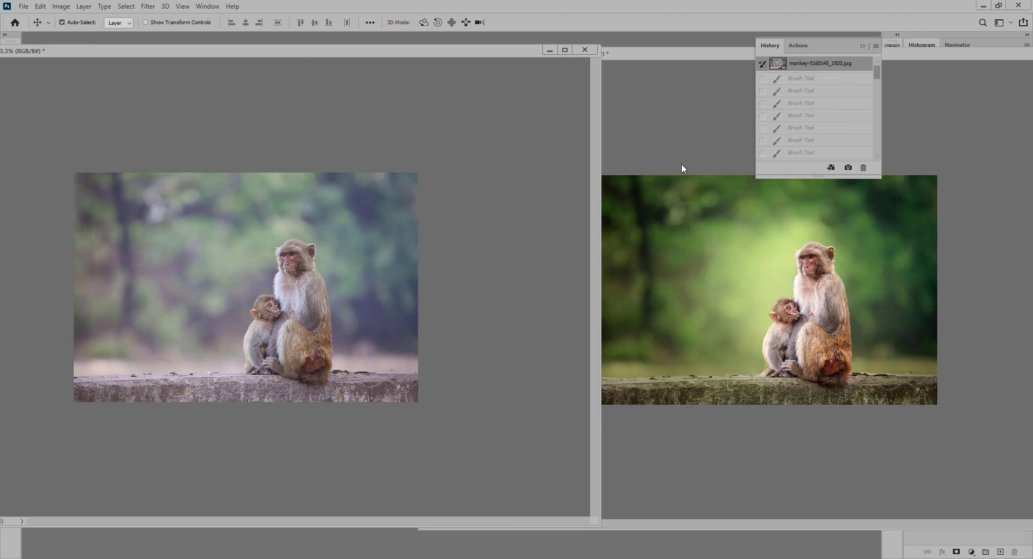
{"action": "left_click", "coordinate": [862, 46]}
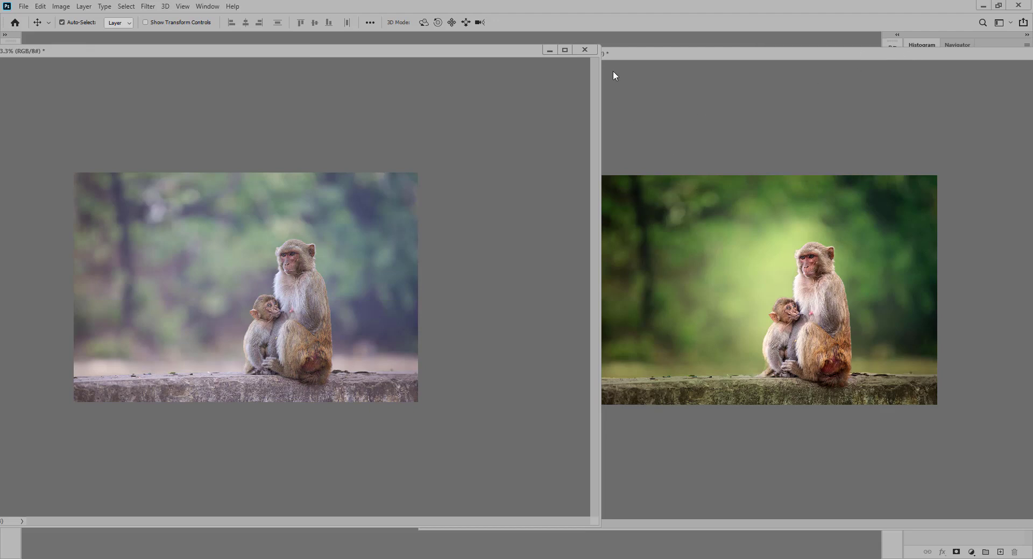
- Adjust the two floating windows so the before and after images can be compared fully side by side
{"action": "left_click_drag", "start_coordinate": [600, 98], "coordinate": [561, 105]}
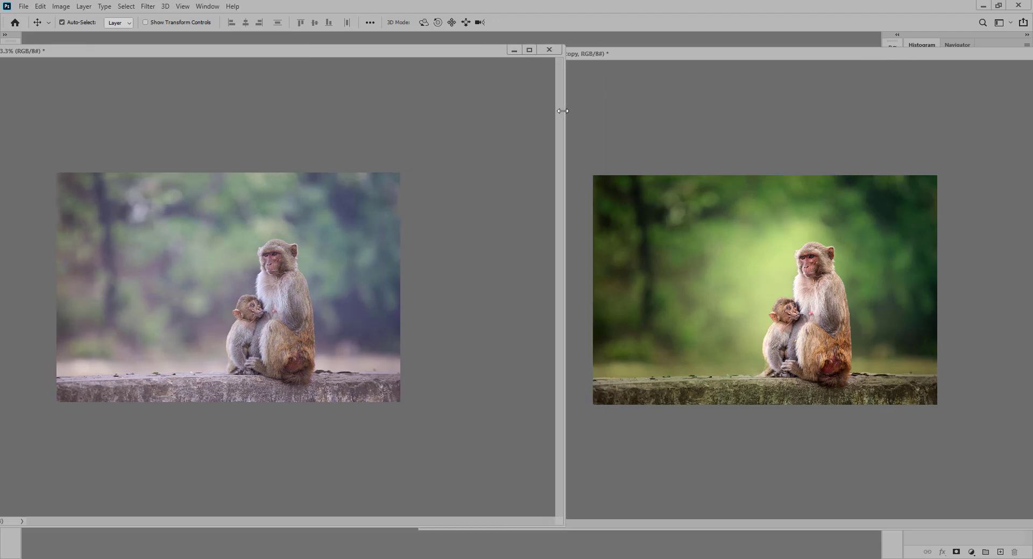
{"action": "left_click_drag", "start_coordinate": [627, 61], "coordinate": [640, 59]}
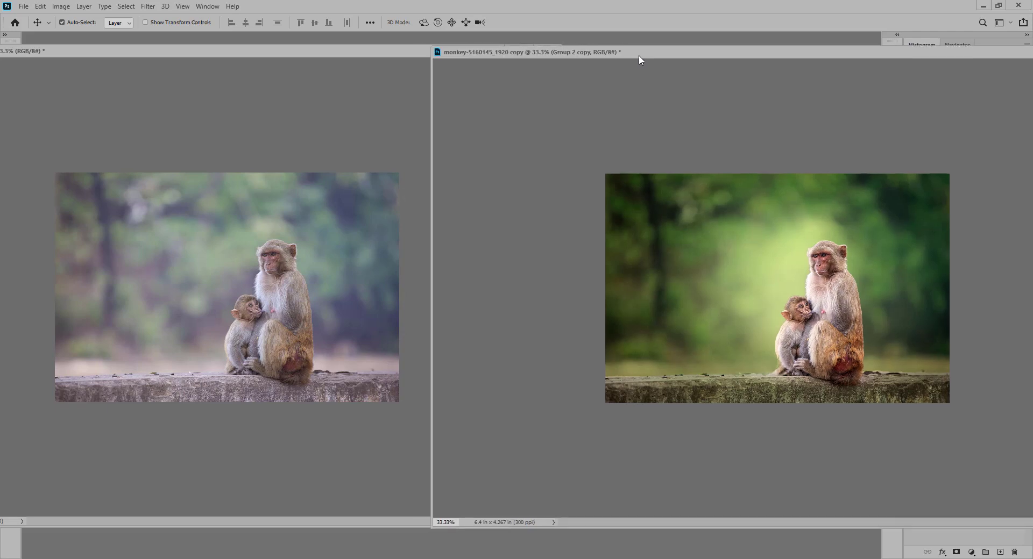
{"action": "left_click", "coordinate": [408, 188]}
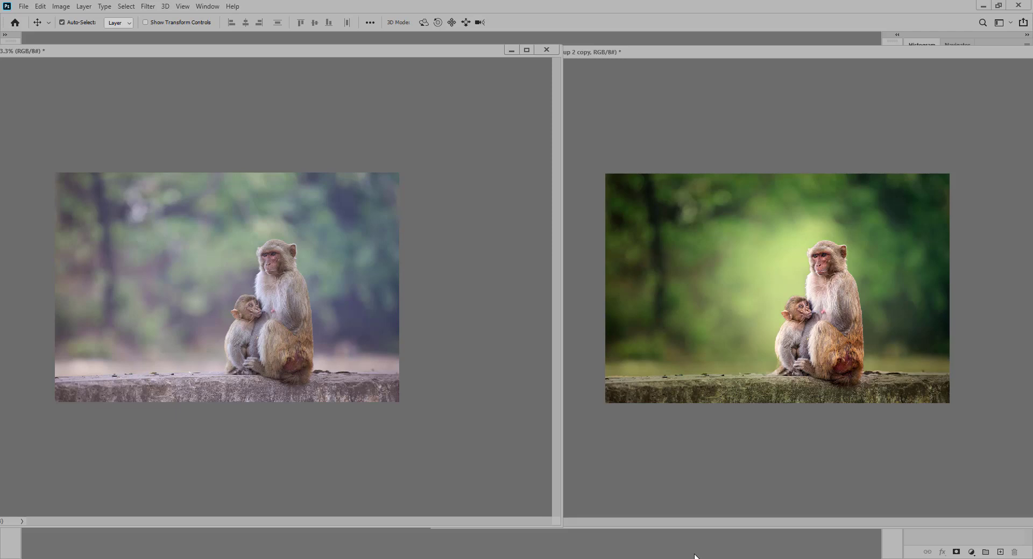
- Close both monkey documents without saving the changes
{"action": "key", "text": "ctrl+alt+w"}
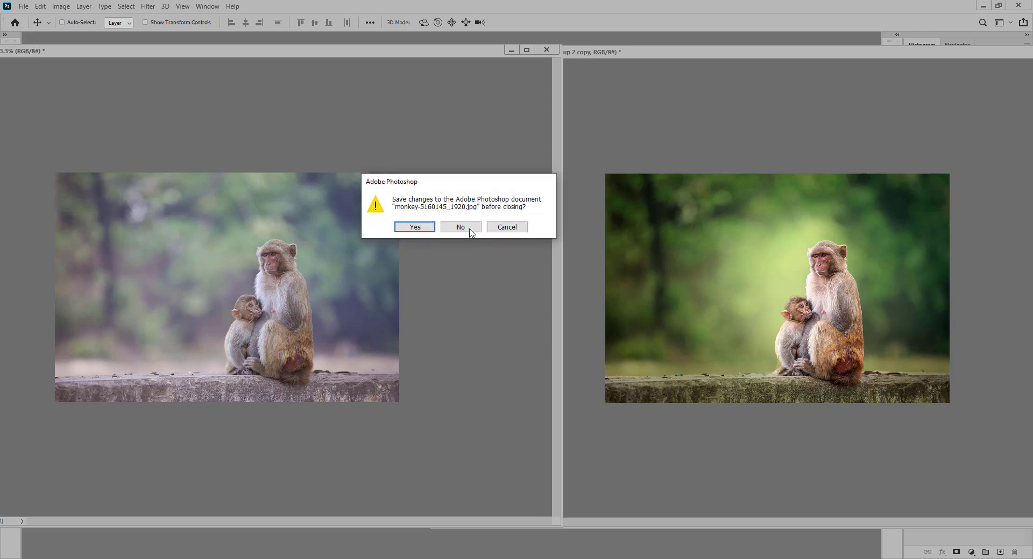
{"action": "left_click", "coordinate": [466, 228]}
{"action": "left_click", "coordinate": [469, 229]}
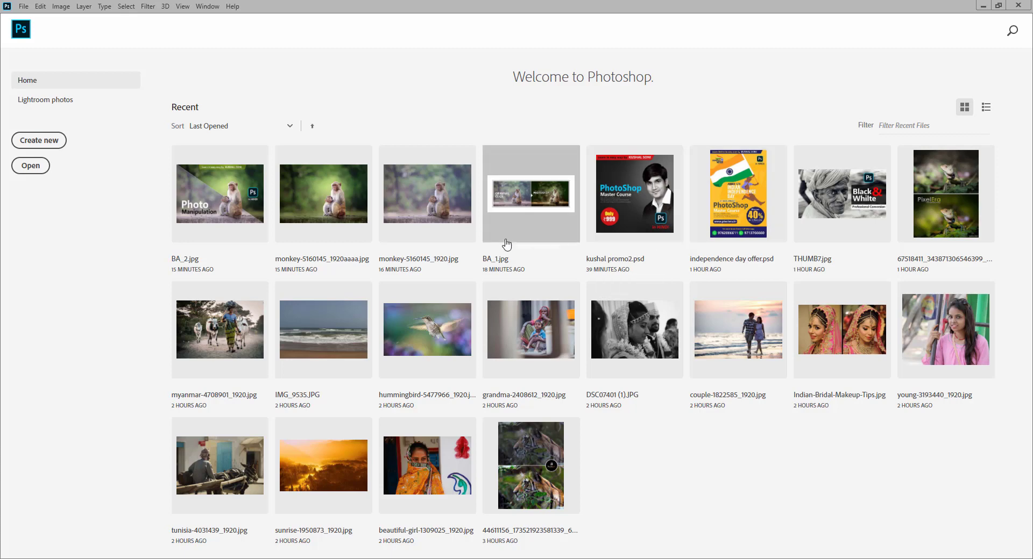
- Open the 31 Days Photo Editing course promo image from the Documents folder and display it at 50% zoom
{"action": "left_click", "coordinate": [23, 31]}
{"action": "double_click", "coordinate": [451, 185]}
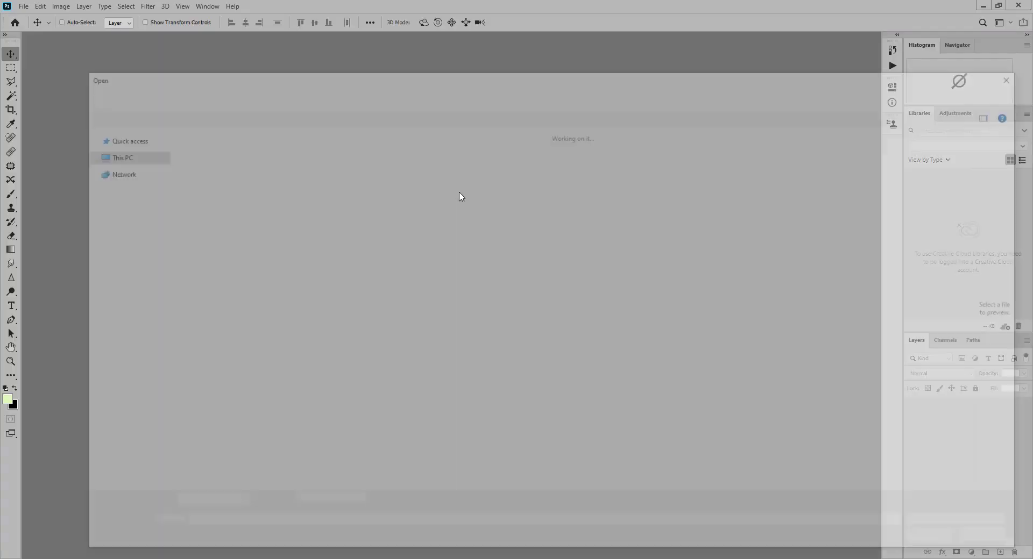
{"action": "scroll", "coordinate": [446, 272], "scroll_direction": "down", "scroll_amount": 15}
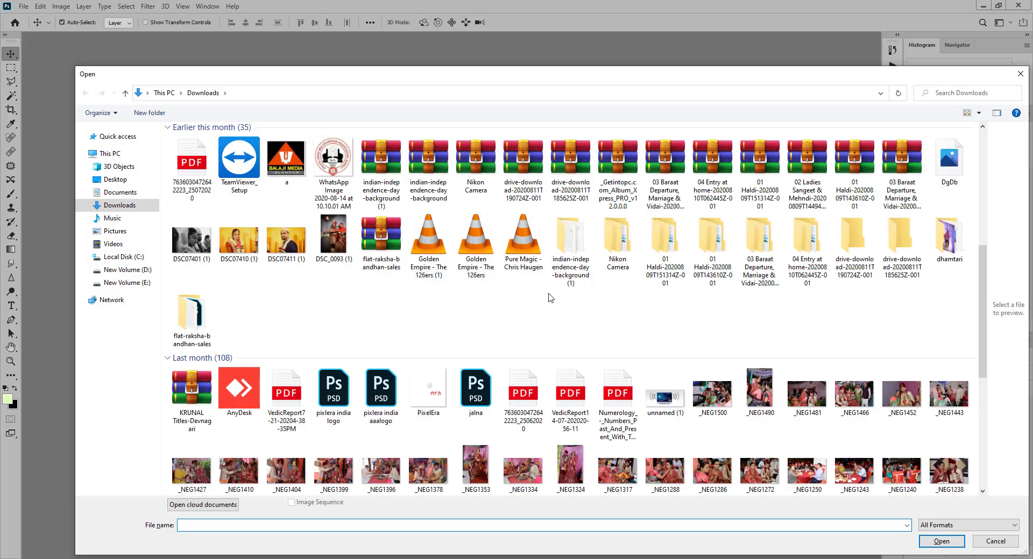
{"action": "scroll", "coordinate": [554, 296], "scroll_direction": "up", "scroll_amount": 1}
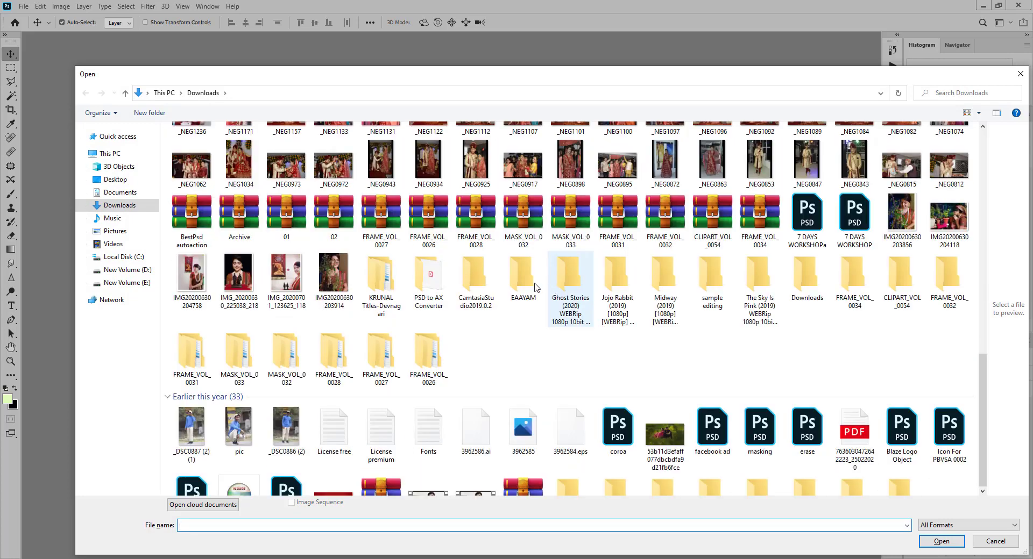
{"action": "left_click", "coordinate": [124, 195]}
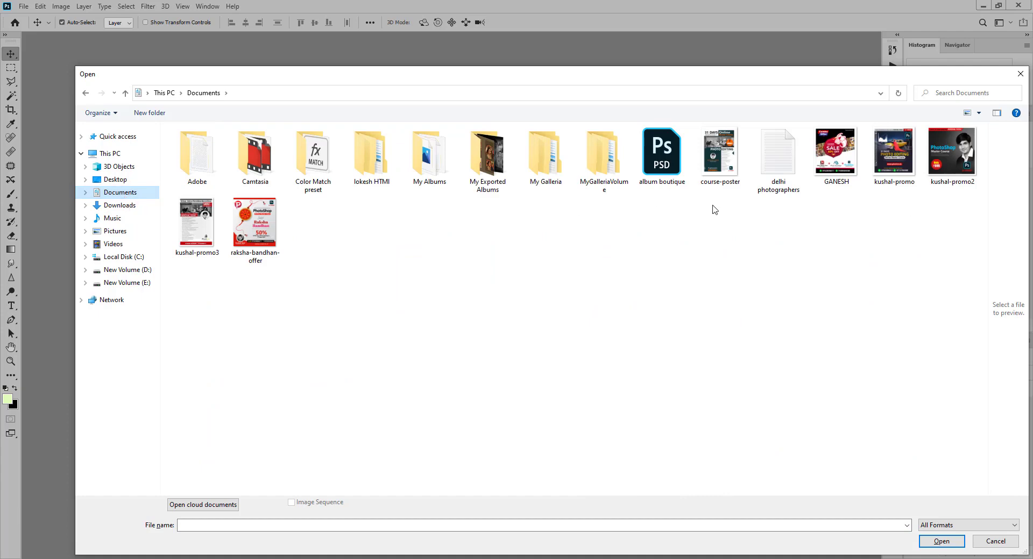
{"action": "double_click", "coordinate": [894, 161]}
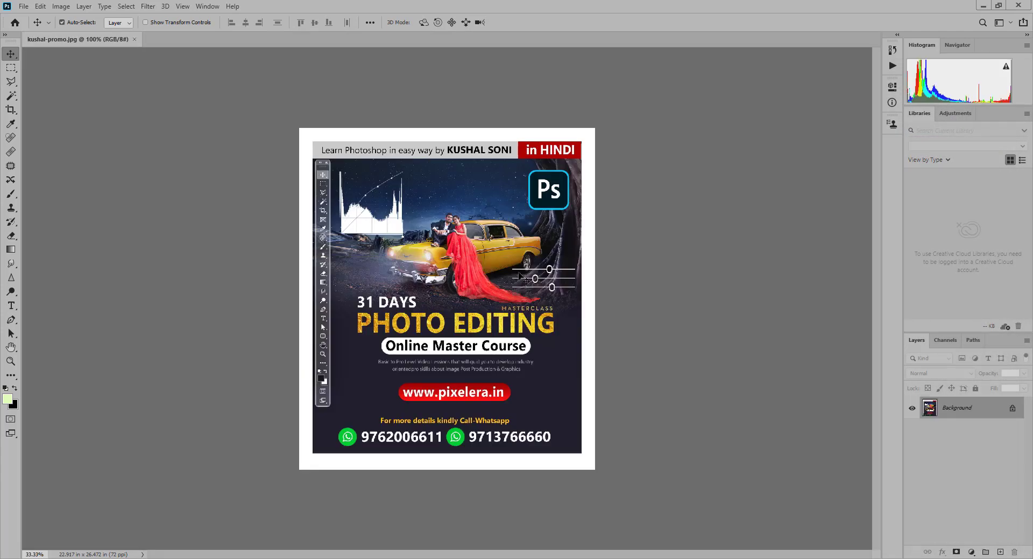
{"action": "key", "text": "ctrl+plus"}
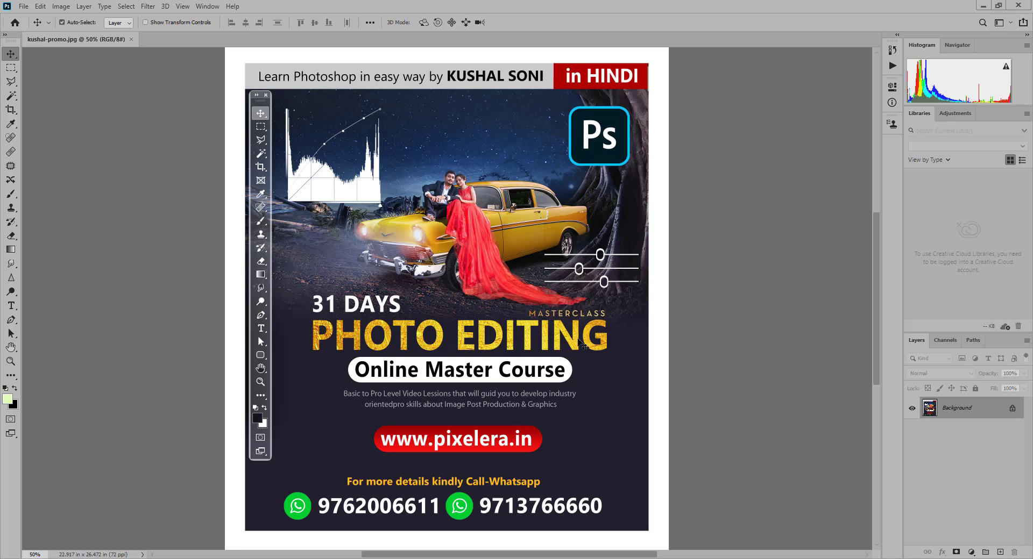